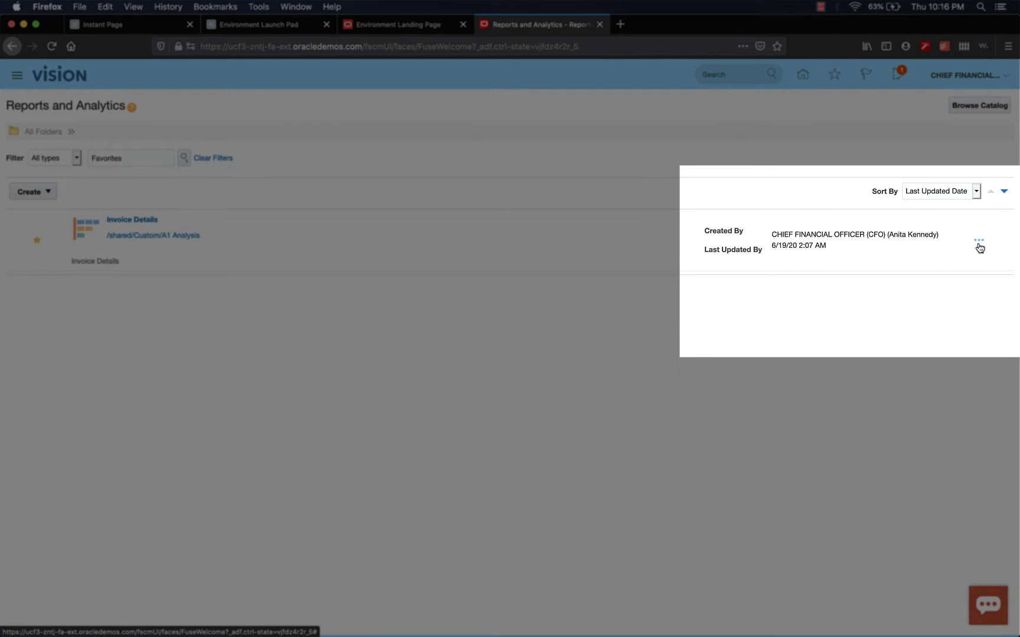
- Edit Invoice Details, remove the Description and Days columns, and select Supplier Name
{"action": "left_click", "coordinate": [979, 247]}
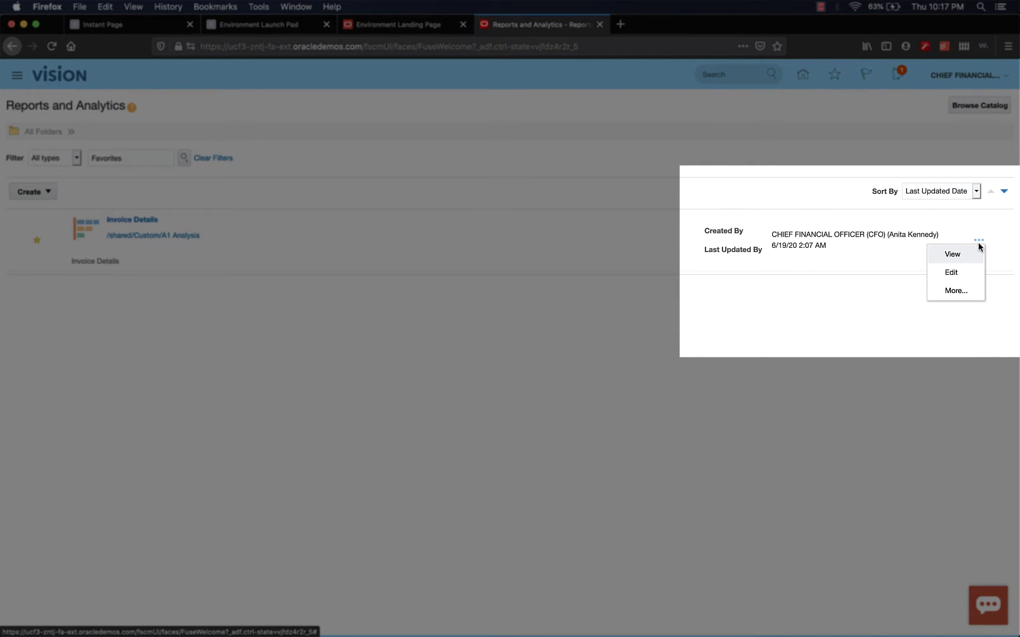
{"action": "left_click", "coordinate": [959, 273]}
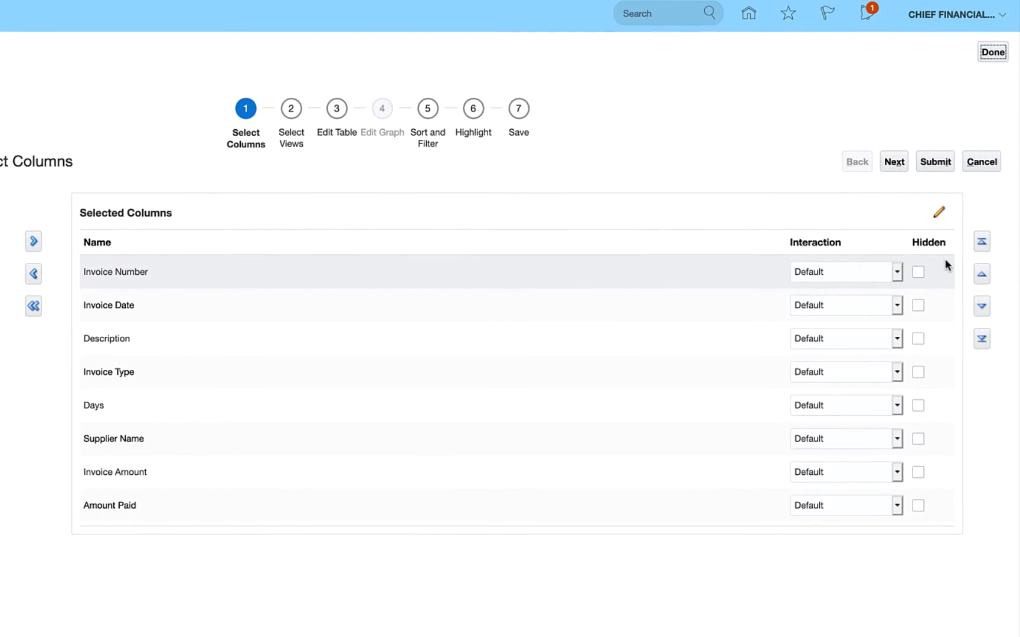
{"action": "left_click", "coordinate": [104, 340]}
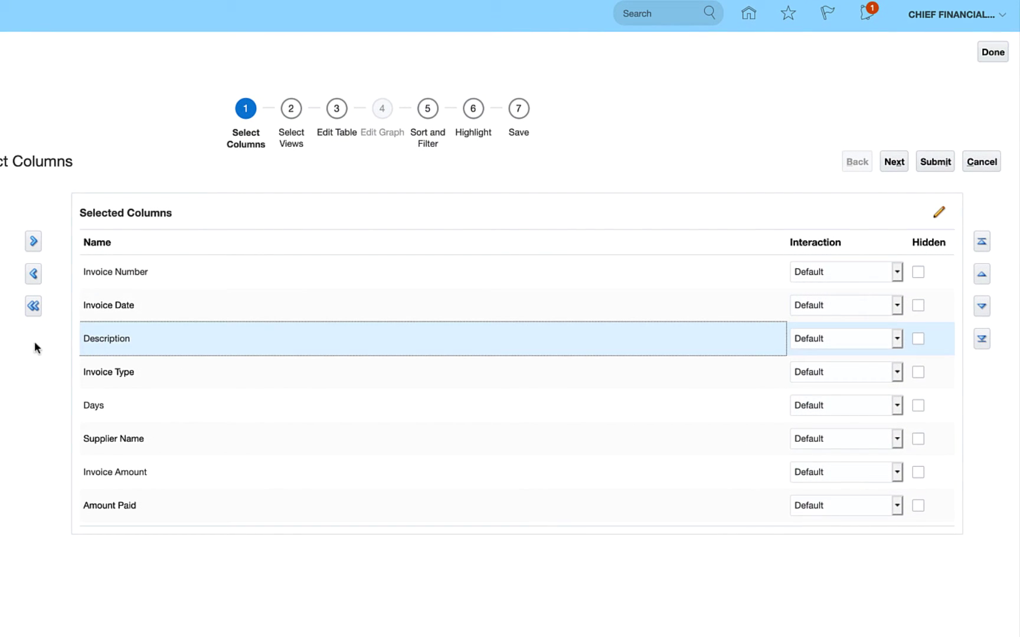
{"action": "left_click", "coordinate": [34, 275]}
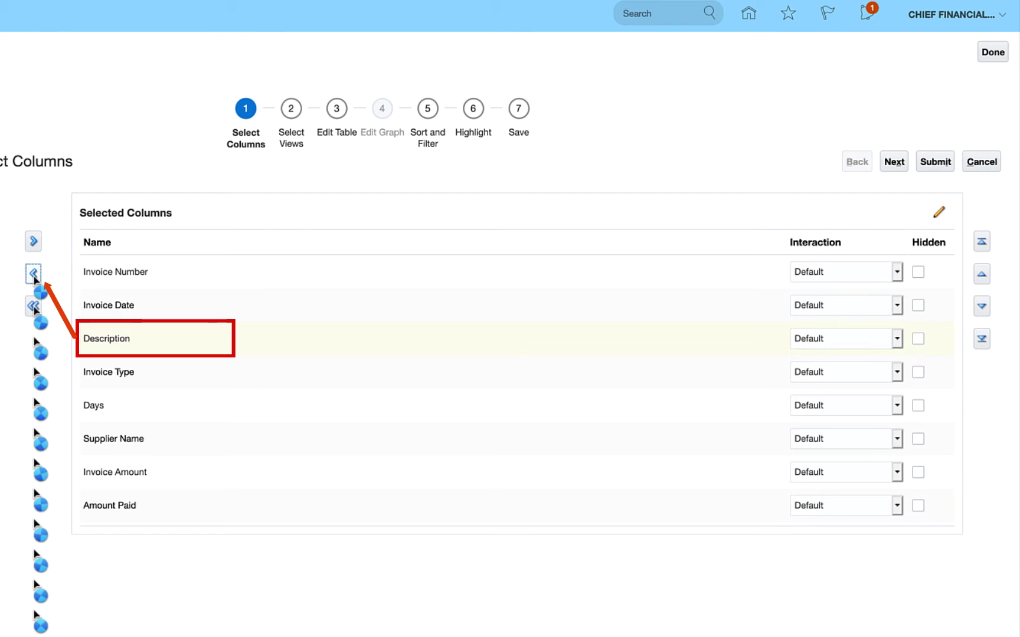
{"action": "left_click", "coordinate": [128, 372]}
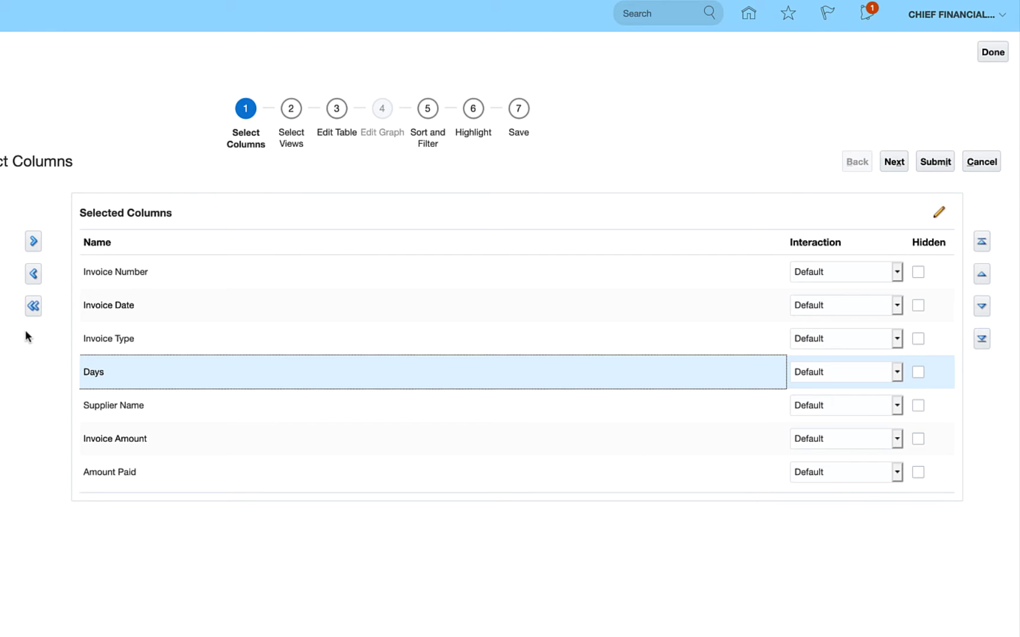
{"action": "left_click", "coordinate": [33, 275]}
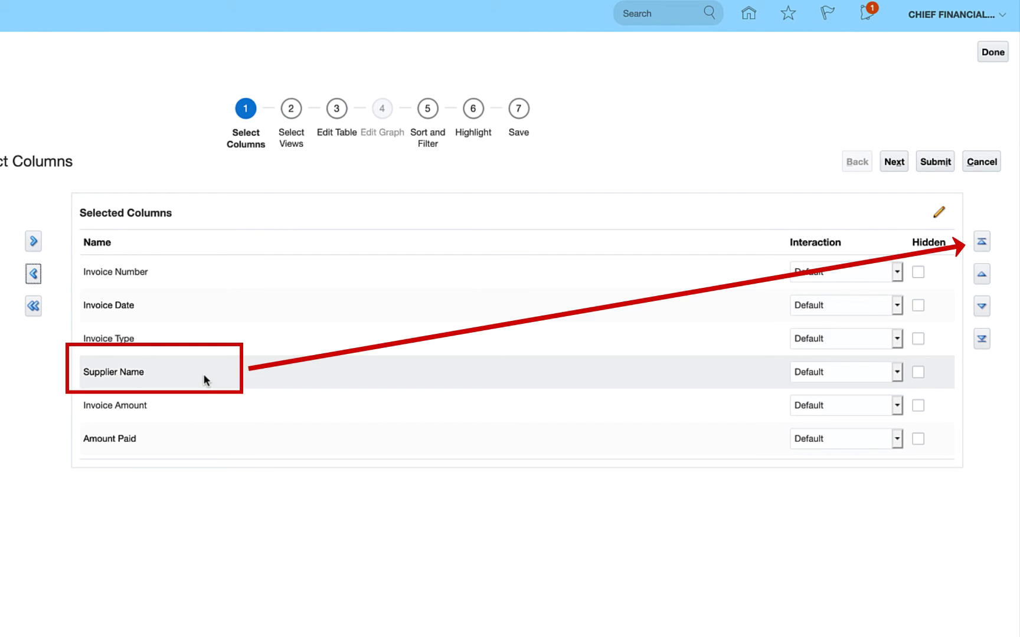
{"action": "left_click", "coordinate": [203, 373]}
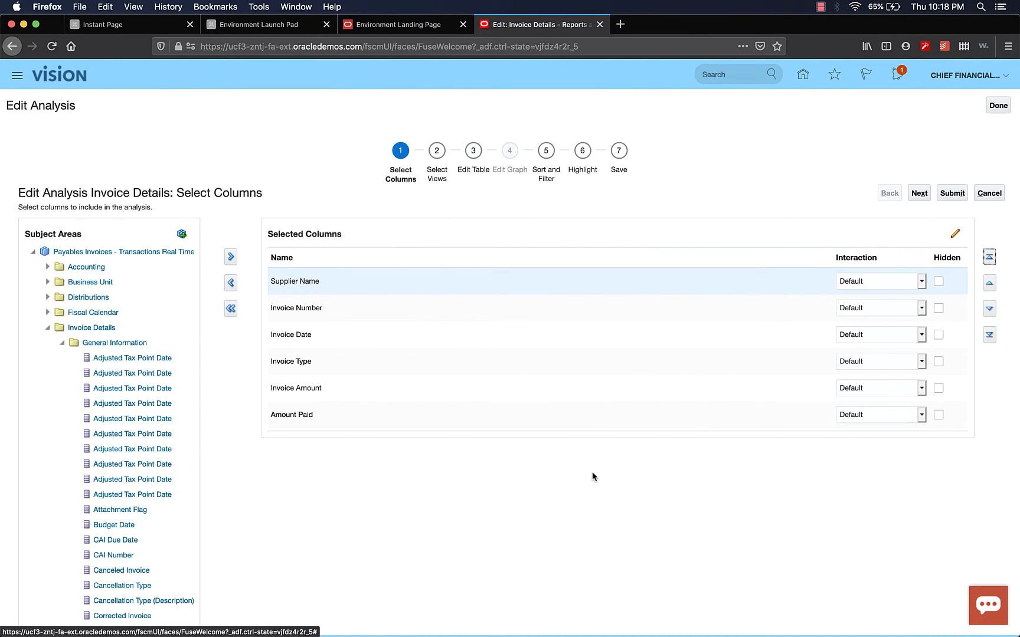
- In Select Views, turn on Preview and add a Bar (recommended) graph
{"action": "left_click", "coordinate": [920, 193]}
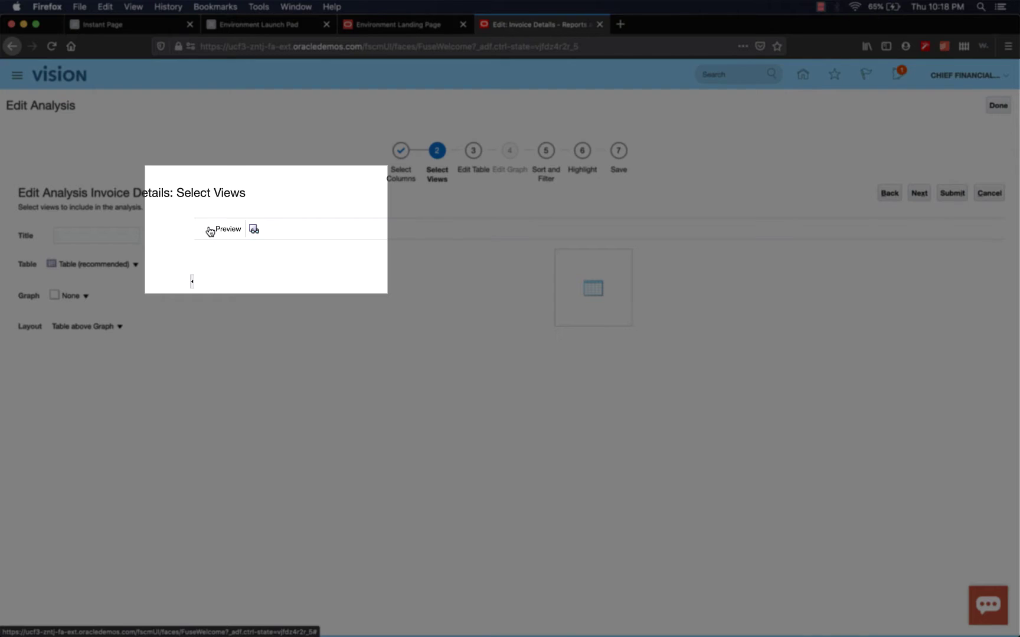
{"action": "left_click", "coordinate": [206, 230]}
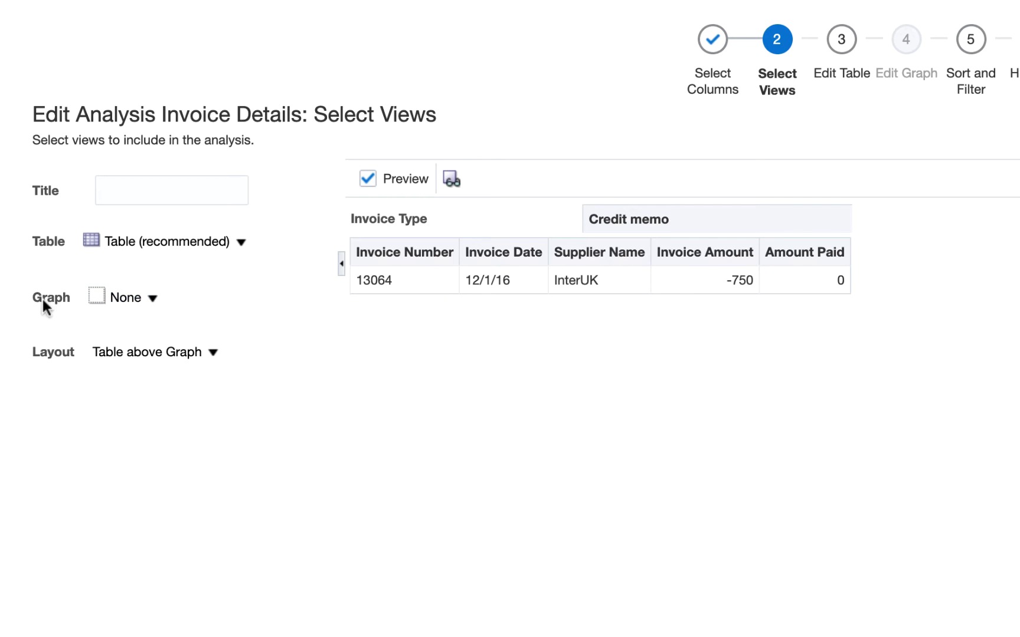
{"action": "left_click", "coordinate": [124, 301]}
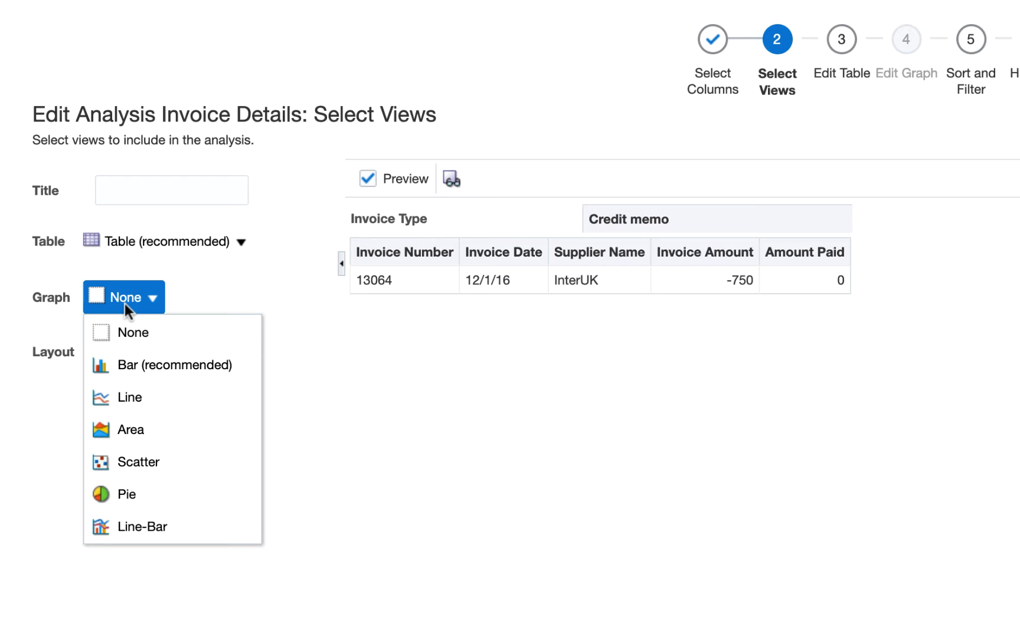
{"action": "left_click", "coordinate": [127, 364]}
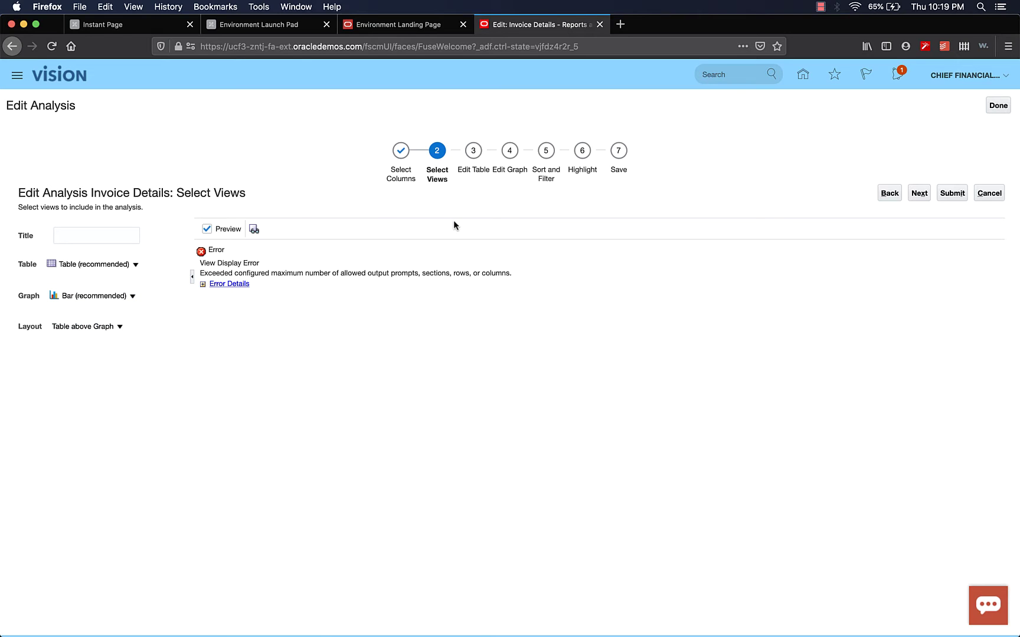
- On the Edit Graph step, move Invoice Date from Group By to Excluded
{"action": "left_click", "coordinate": [511, 151]}
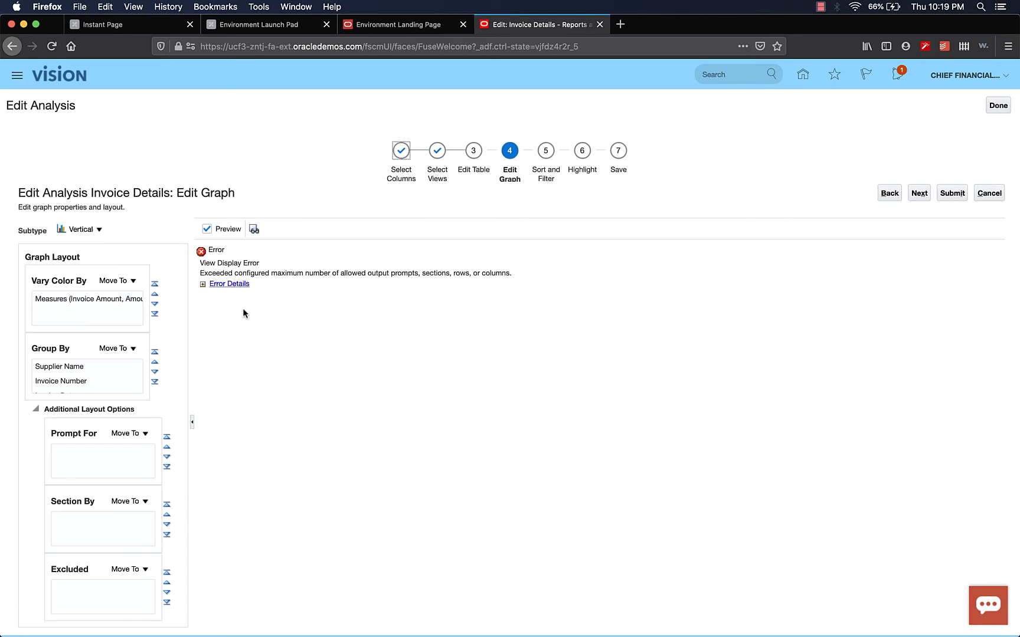
{"action": "scroll", "coordinate": [102, 368], "scroll_direction": "down", "scroll_amount": 2}
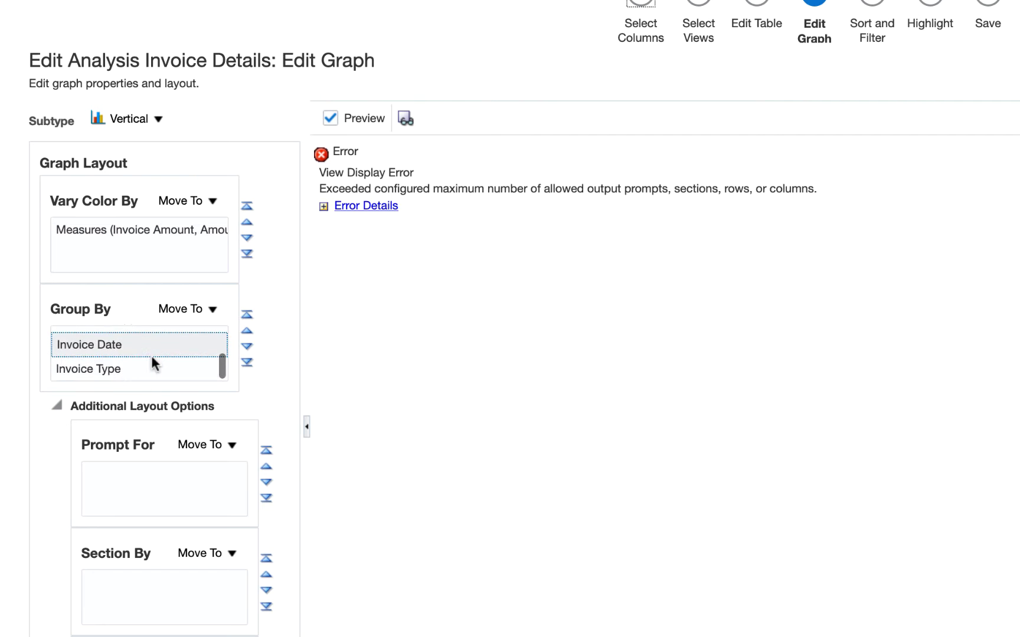
{"action": "scroll", "coordinate": [151, 356], "scroll_direction": "up", "scroll_amount": 2}
{"action": "scroll", "coordinate": [152, 358], "scroll_direction": "down", "scroll_amount": 2}
{"action": "scroll", "coordinate": [151, 358], "scroll_direction": "up", "scroll_amount": 2}
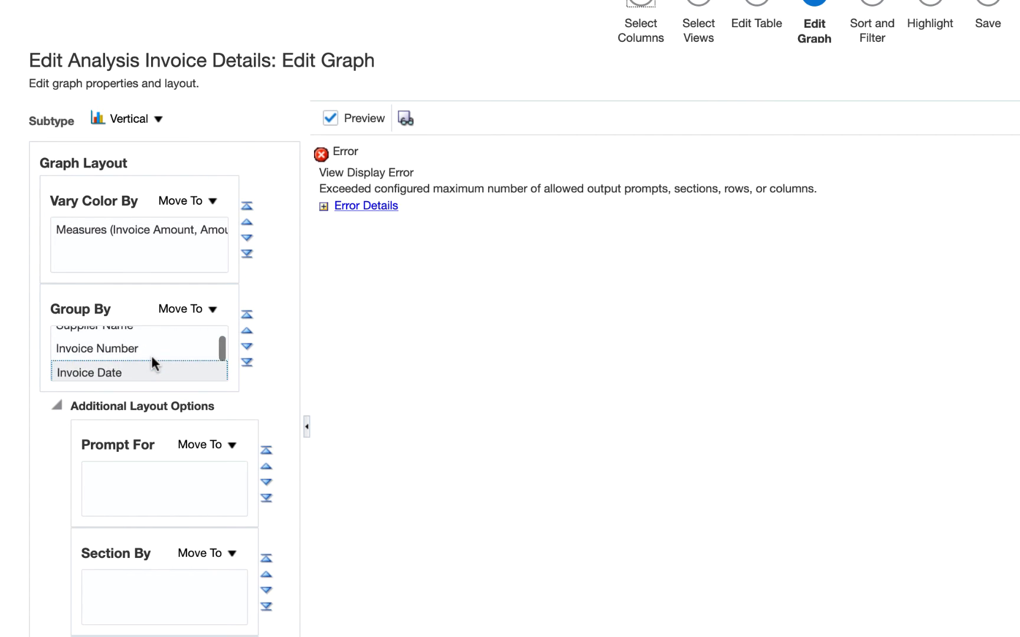
{"action": "scroll", "coordinate": [152, 358], "scroll_direction": "down", "scroll_amount": 2}
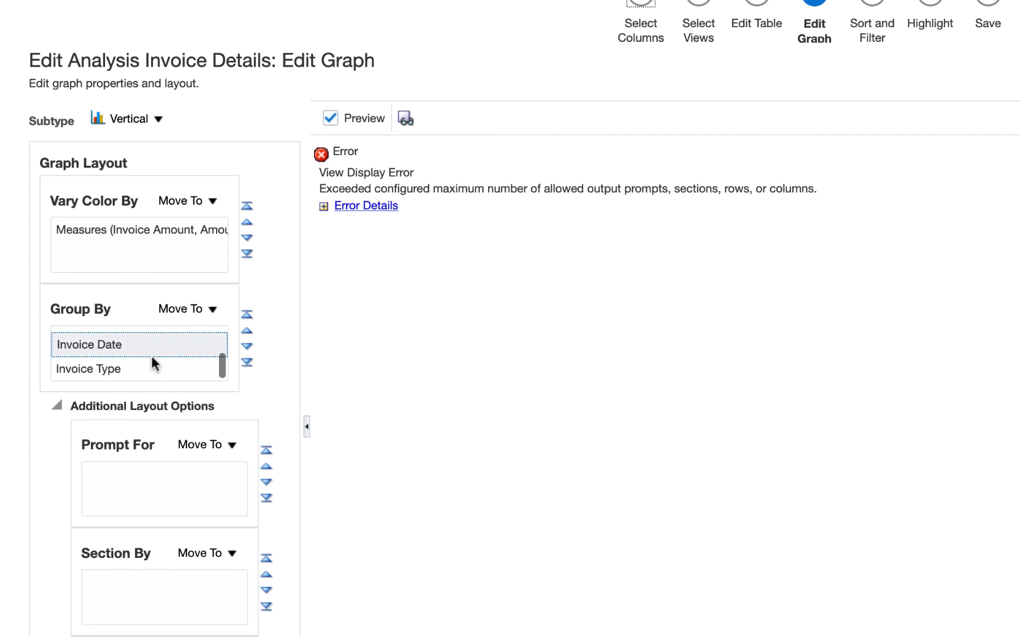
{"action": "scroll", "coordinate": [152, 357], "scroll_direction": "up", "scroll_amount": 1}
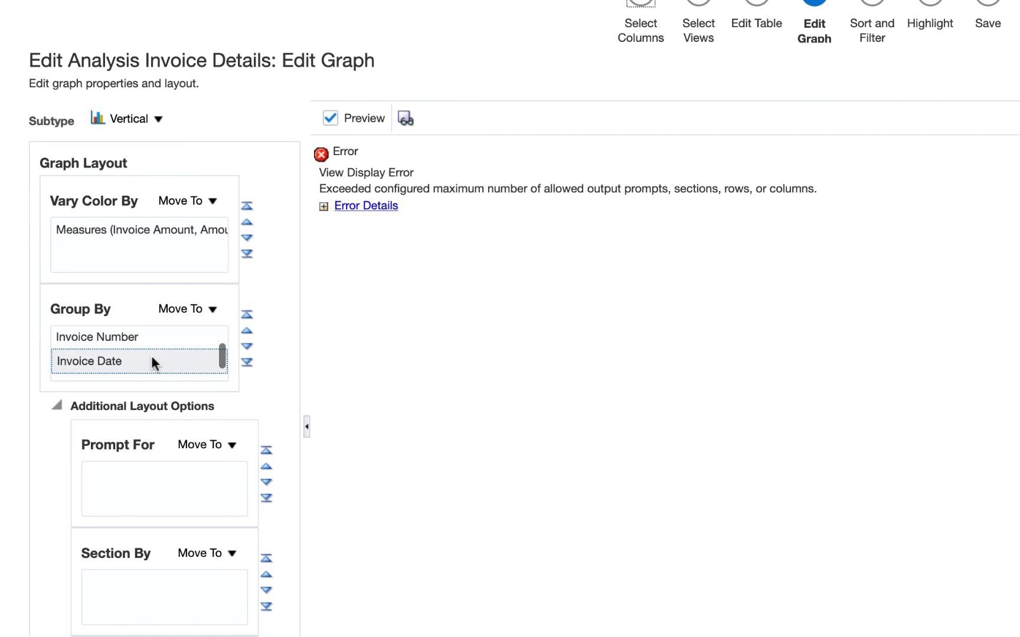
{"action": "scroll", "coordinate": [152, 358], "scroll_direction": "down", "scroll_amount": 1}
{"action": "left_click", "coordinate": [113, 345]}
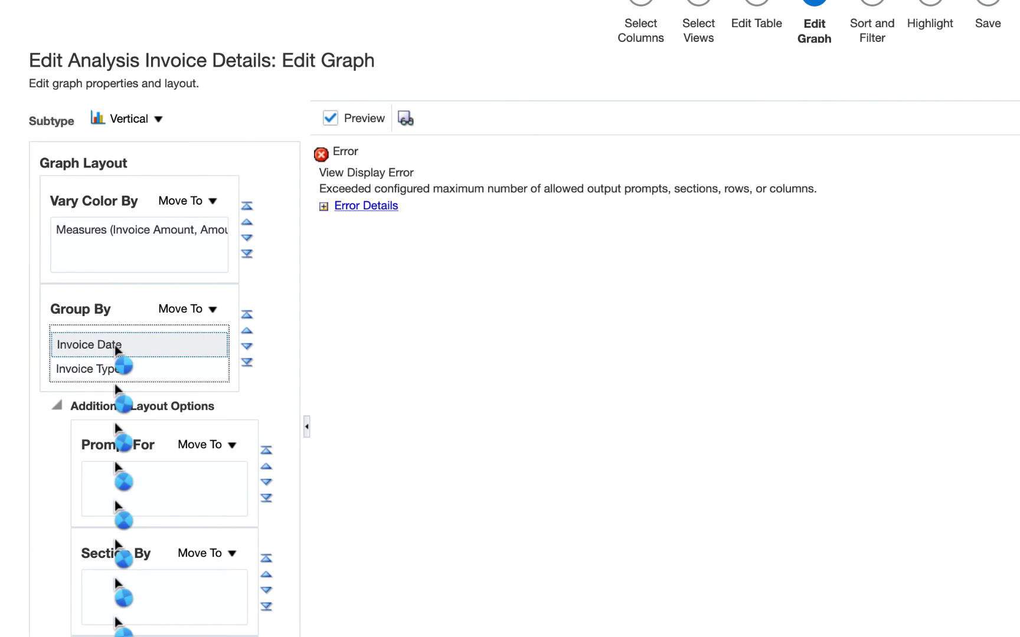
{"action": "left_click", "coordinate": [206, 310]}
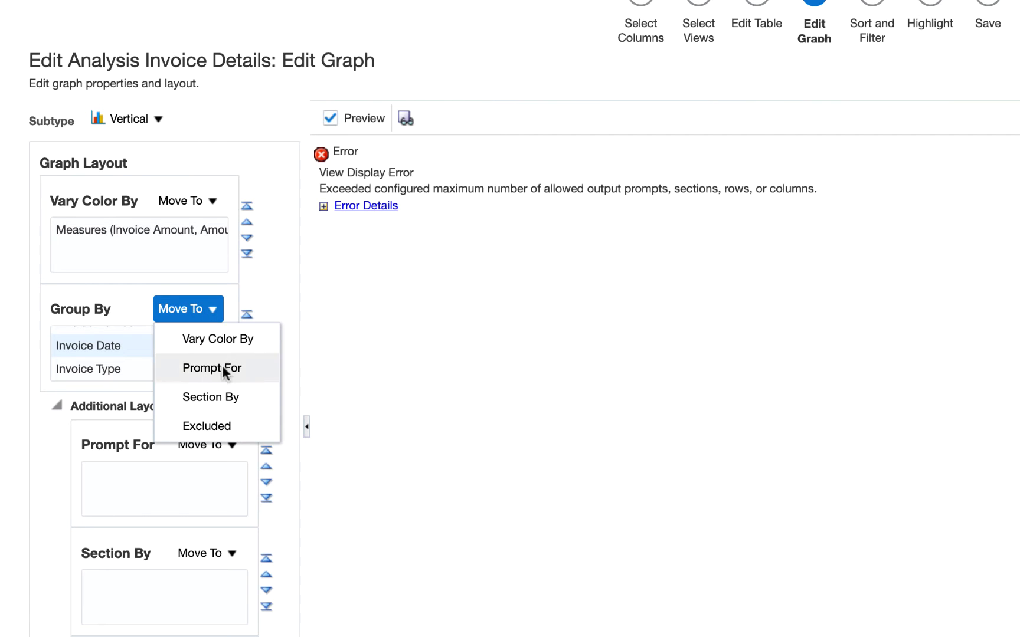
{"action": "left_click", "coordinate": [224, 425]}
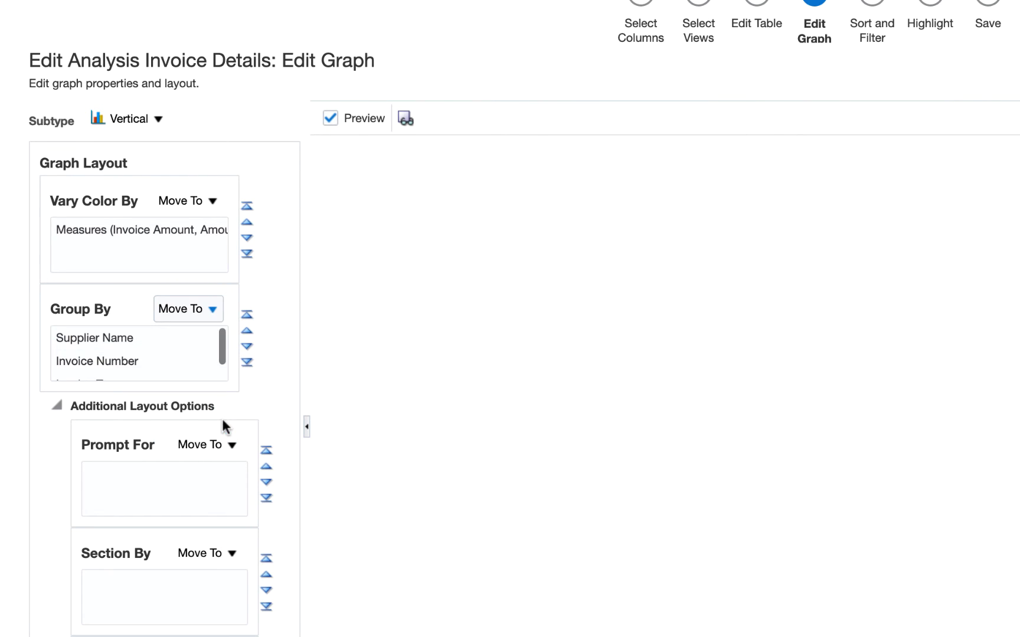
- Exclude Invoice Number from the graph grouping as well, then select Invoice Type
{"action": "left_click", "coordinate": [168, 357]}
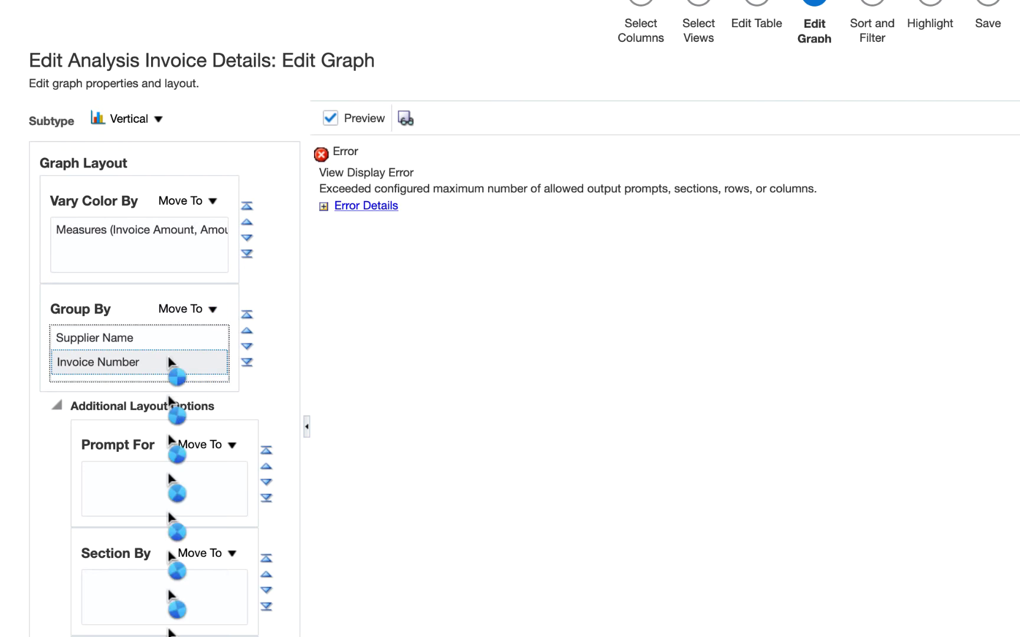
{"action": "left_click", "coordinate": [194, 312]}
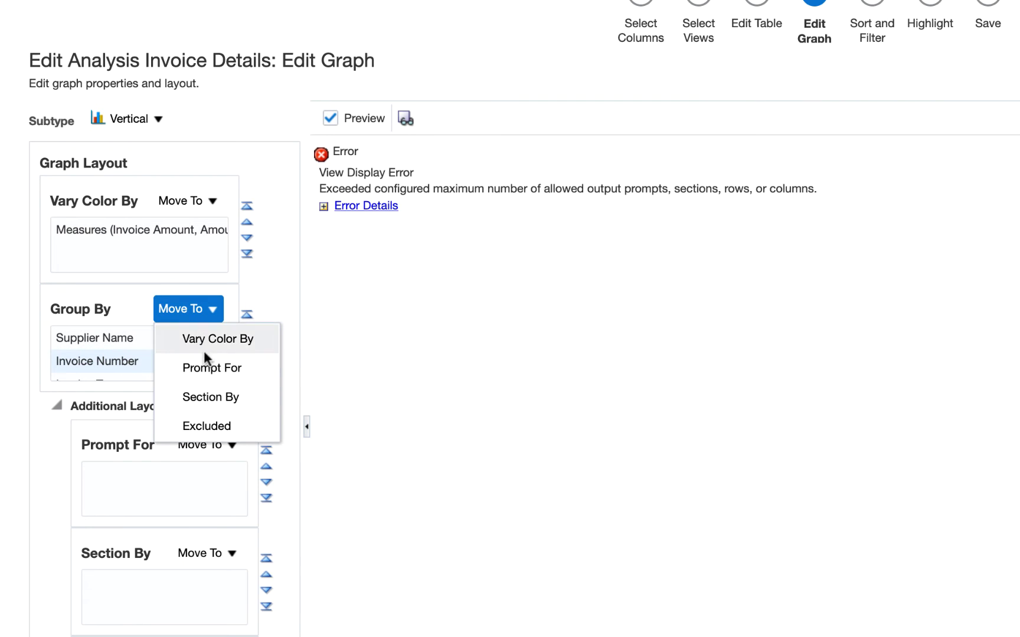
{"action": "left_click", "coordinate": [206, 425]}
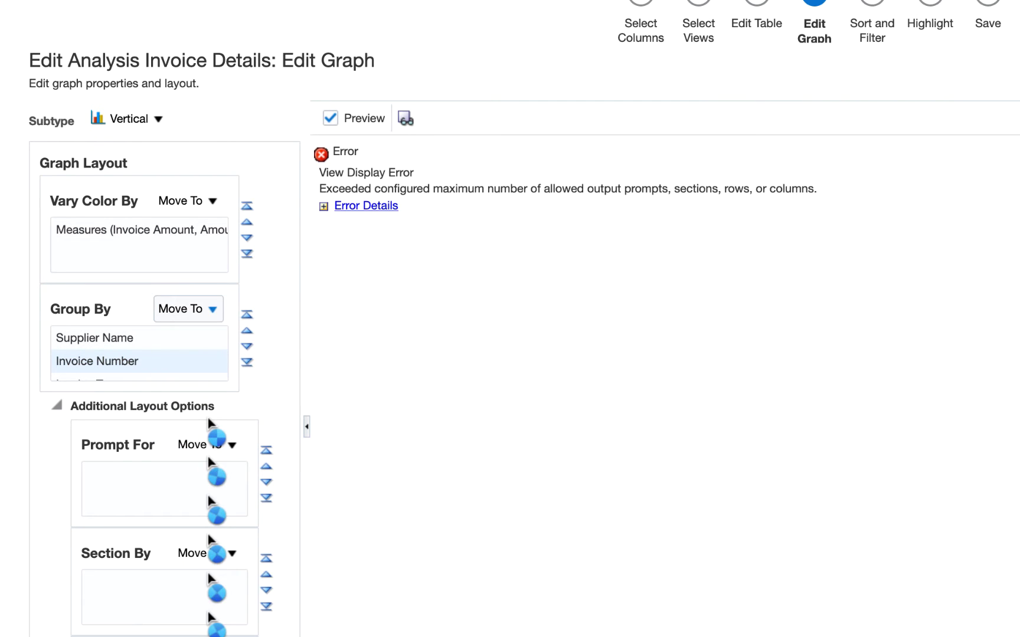
{"action": "left_click", "coordinate": [162, 357]}
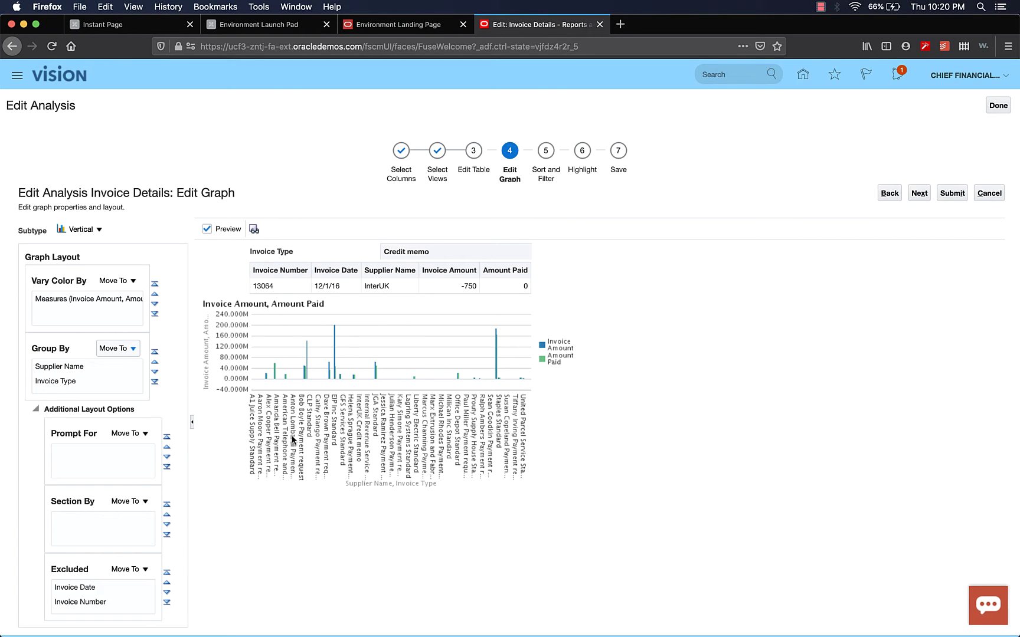
- Move Invoice Type from the graph's Group By into Prompt For
{"action": "left_click", "coordinate": [128, 387]}
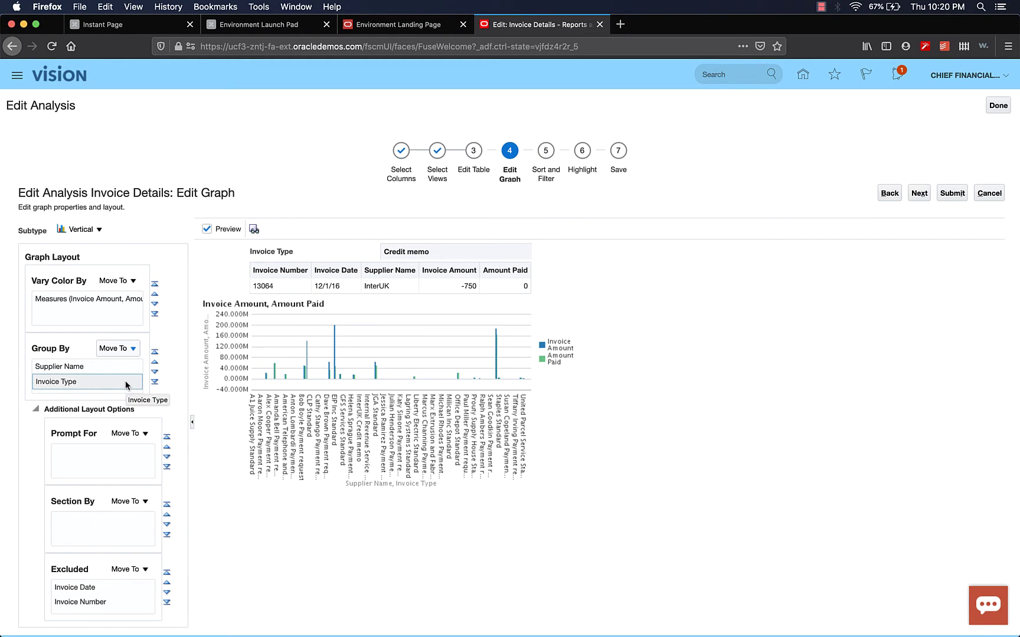
{"action": "left_click", "coordinate": [88, 382]}
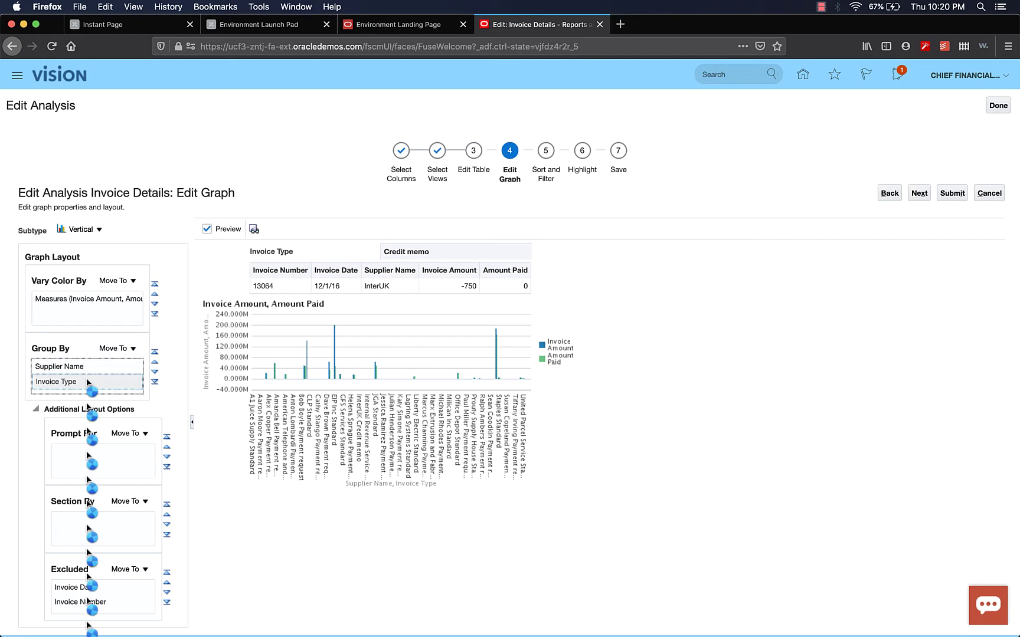
{"action": "left_click", "coordinate": [120, 351]}
{"action": "left_click", "coordinate": [131, 385]}
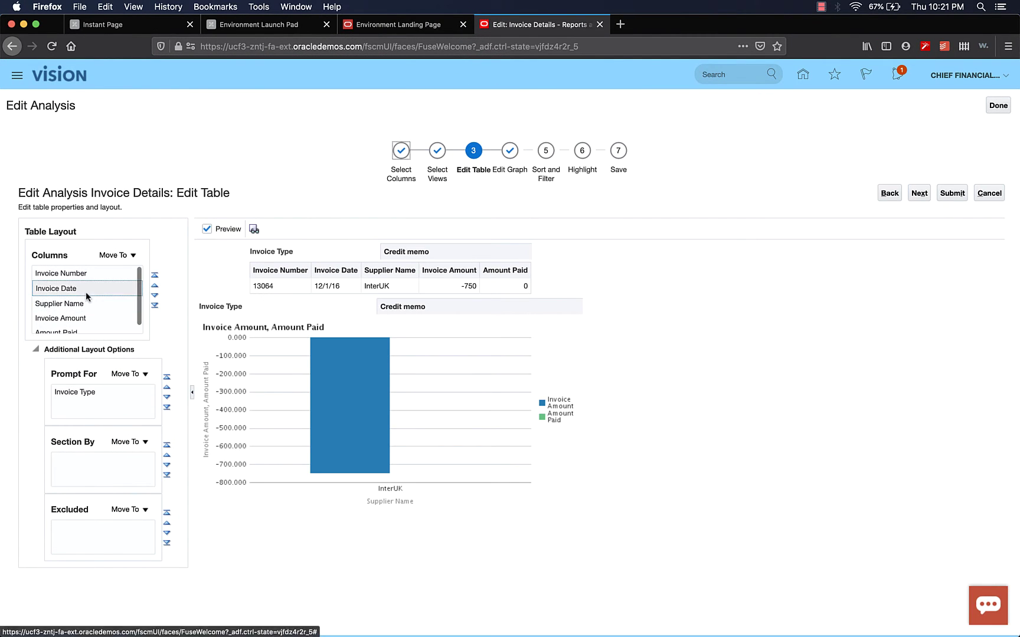
- Move Supplier Name to the top of the table columns
{"action": "left_click", "coordinate": [77, 310]}
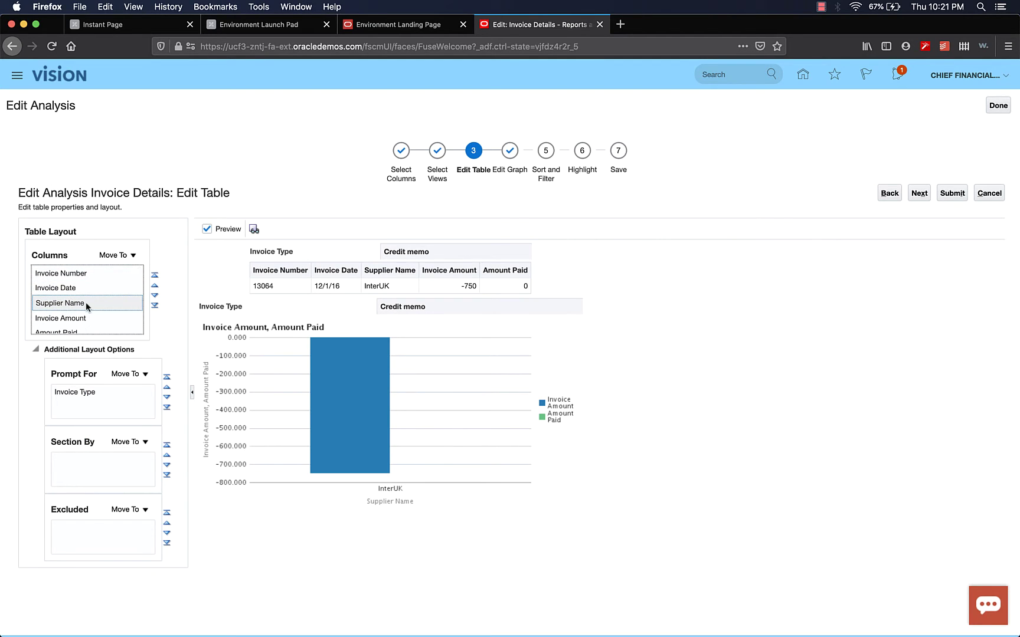
{"action": "left_click", "coordinate": [155, 276]}
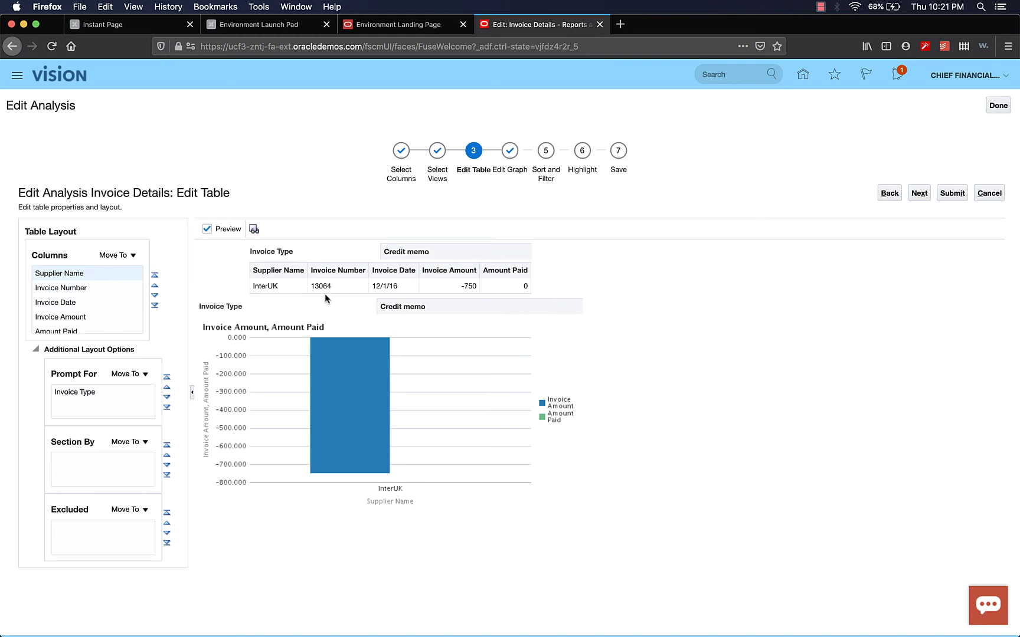
- Back in Select Views, set the table view to None, then reselect Table (recommended)
{"action": "left_click", "coordinate": [437, 151]}
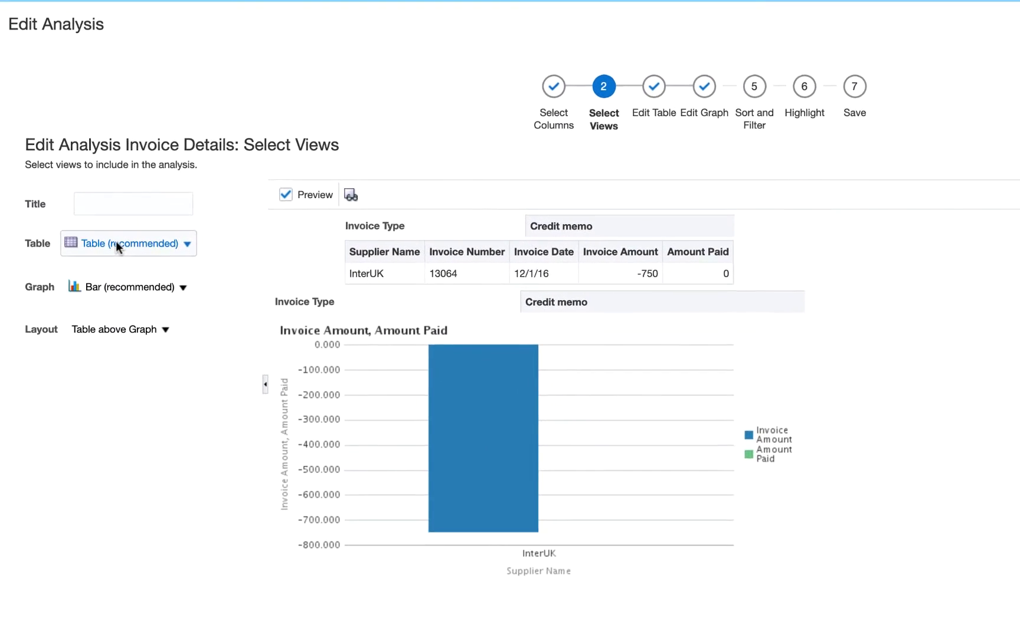
{"action": "left_click", "coordinate": [109, 255]}
{"action": "left_click", "coordinate": [111, 266]}
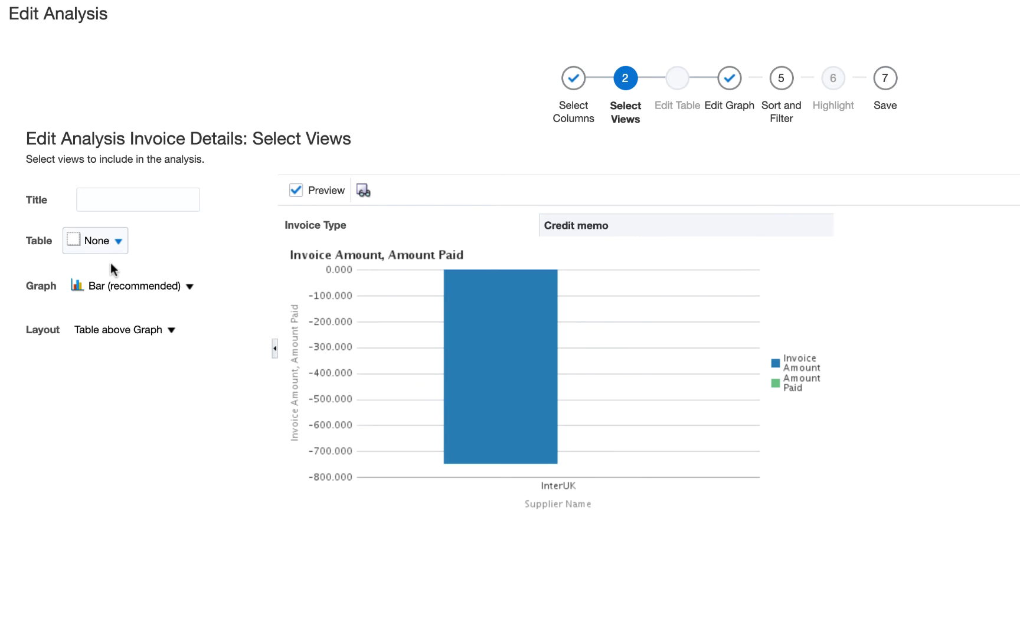
{"action": "left_click", "coordinate": [95, 240]}
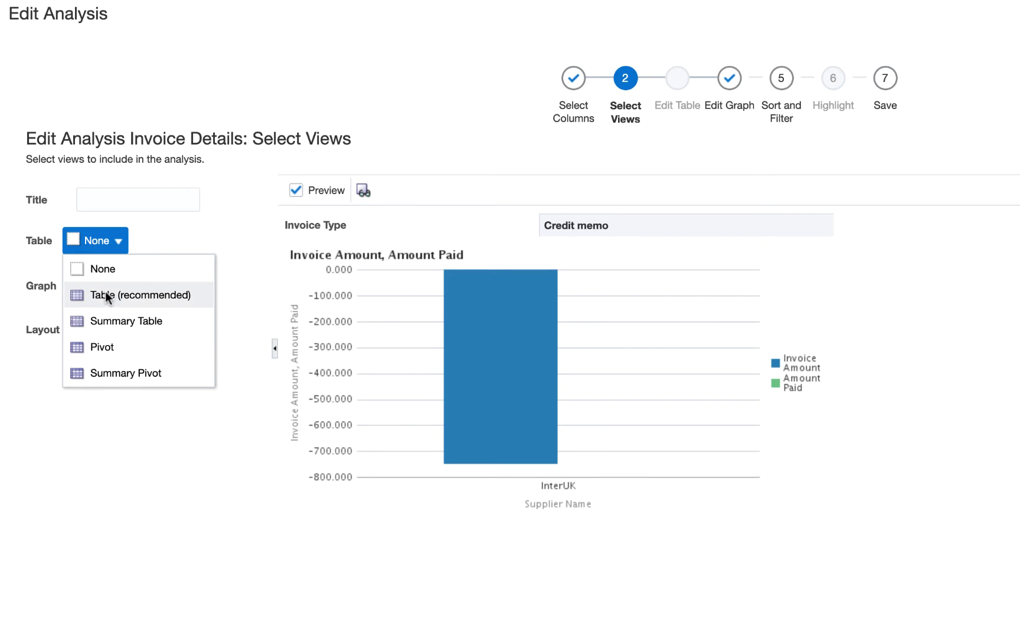
{"action": "key", "text": "Escape"}
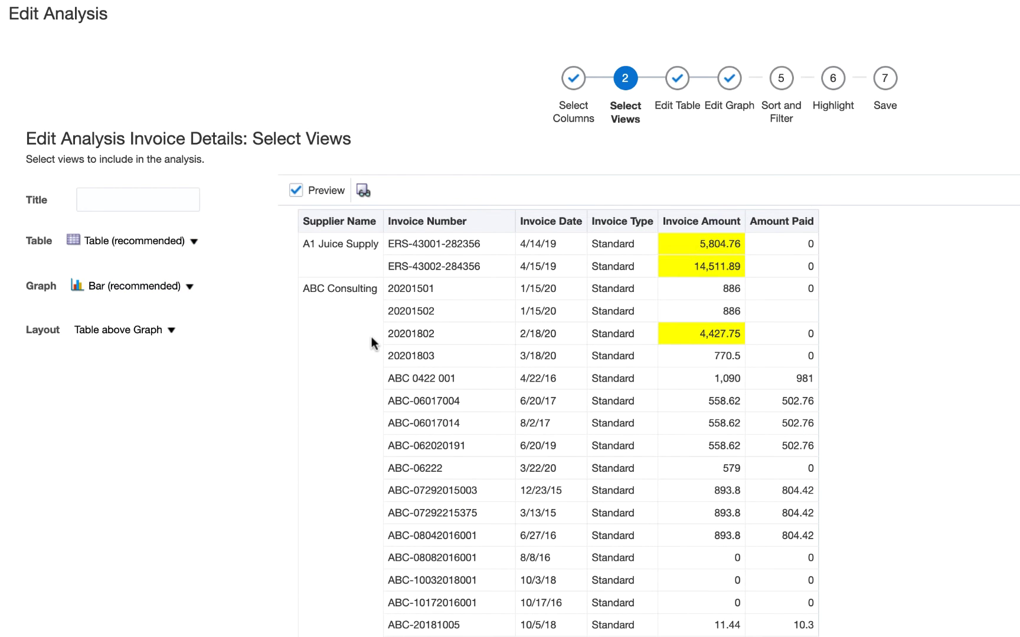
{"action": "scroll", "coordinate": [371, 444], "scroll_direction": "down", "scroll_amount": 8}
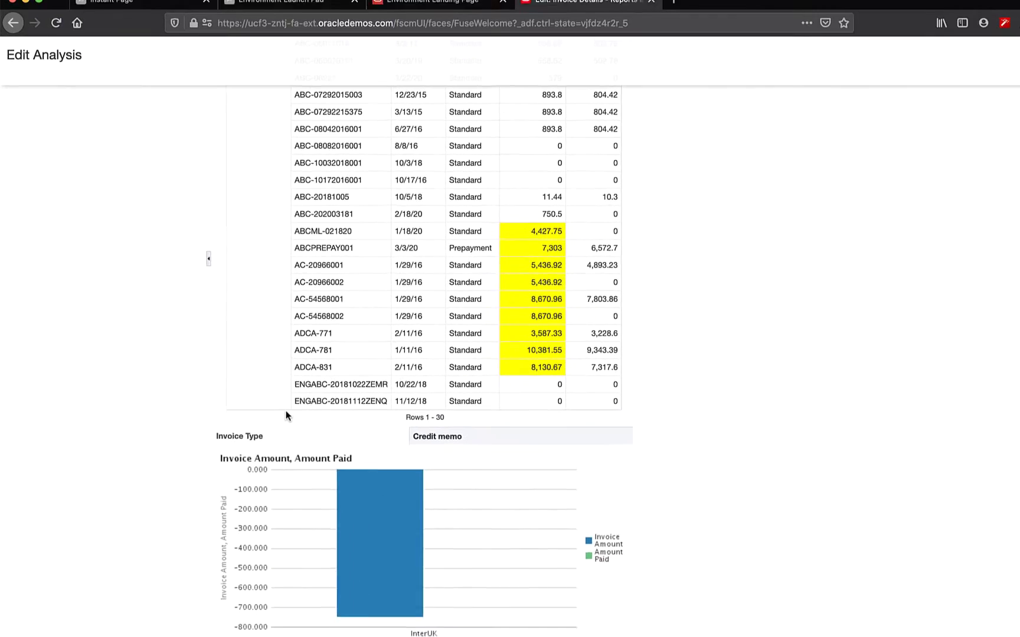
{"action": "scroll", "coordinate": [286, 416], "scroll_direction": "up", "scroll_amount": 15}
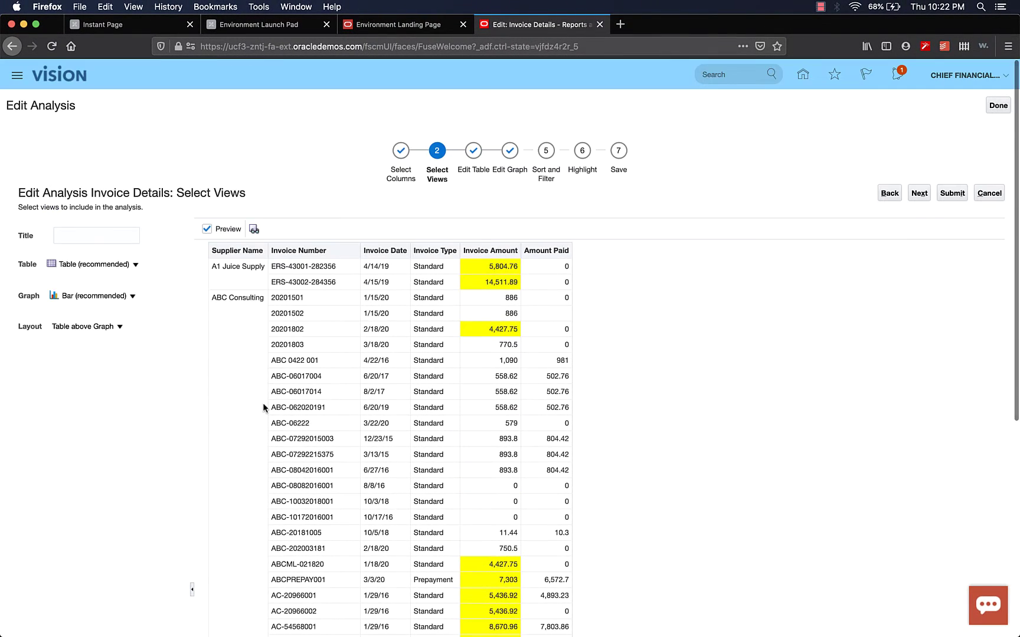
- Save the analysis as 'Invoice Details with Graph', appending 'with Graph' to its description
{"action": "left_click", "coordinate": [618, 152]}
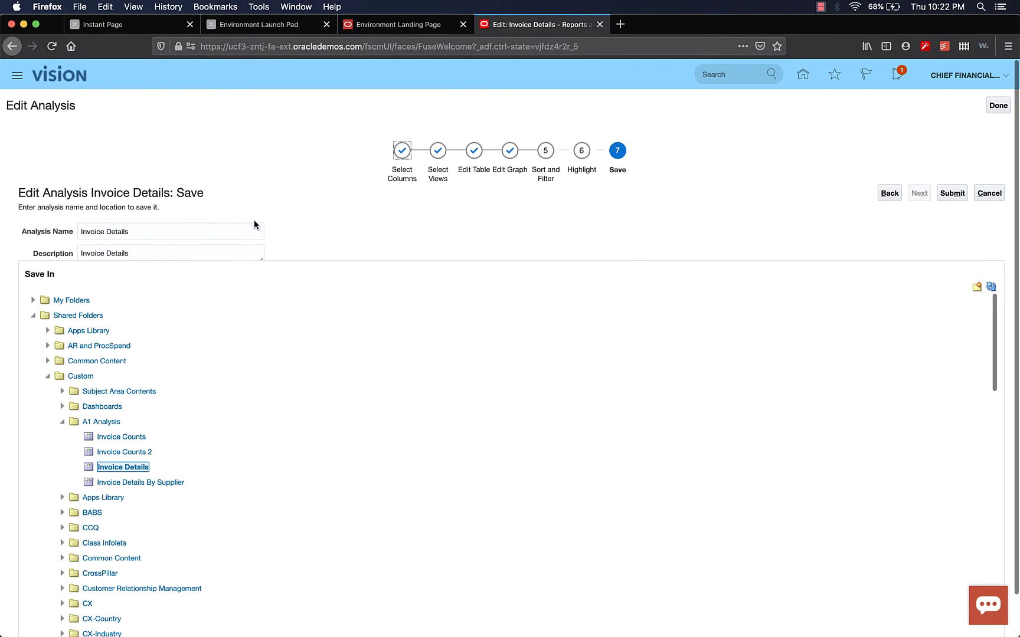
{"action": "left_click", "coordinate": [142, 237]}
{"action": "type", "text": "with"}
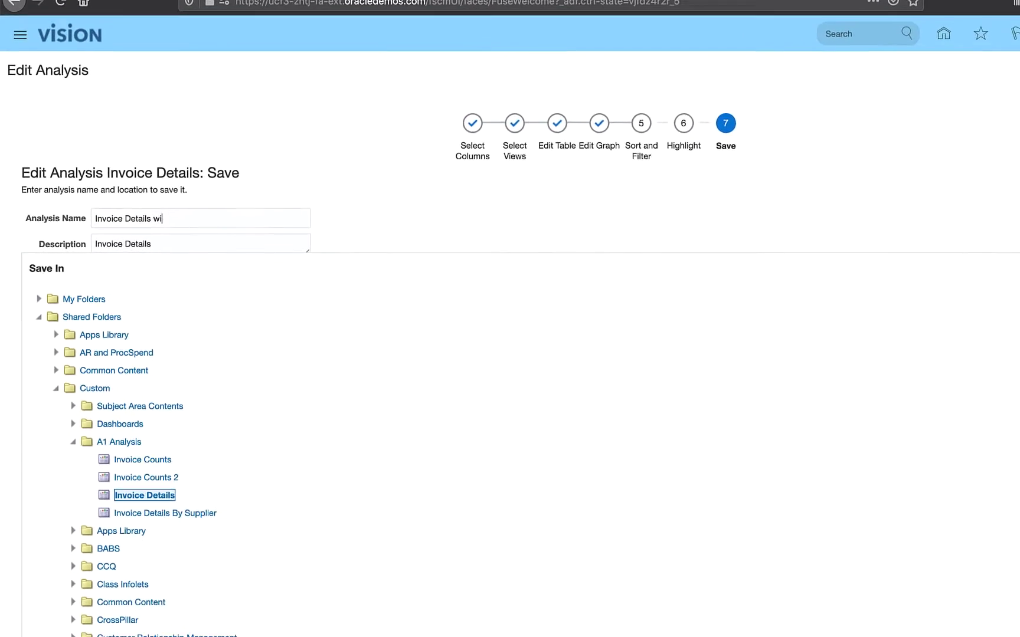
{"action": "type", "text": " Grpa"}
{"action": "key", "text": "BackSpace"}
{"action": "key", "text": "BackSpace"}
{"action": "type", "text": "aph"}
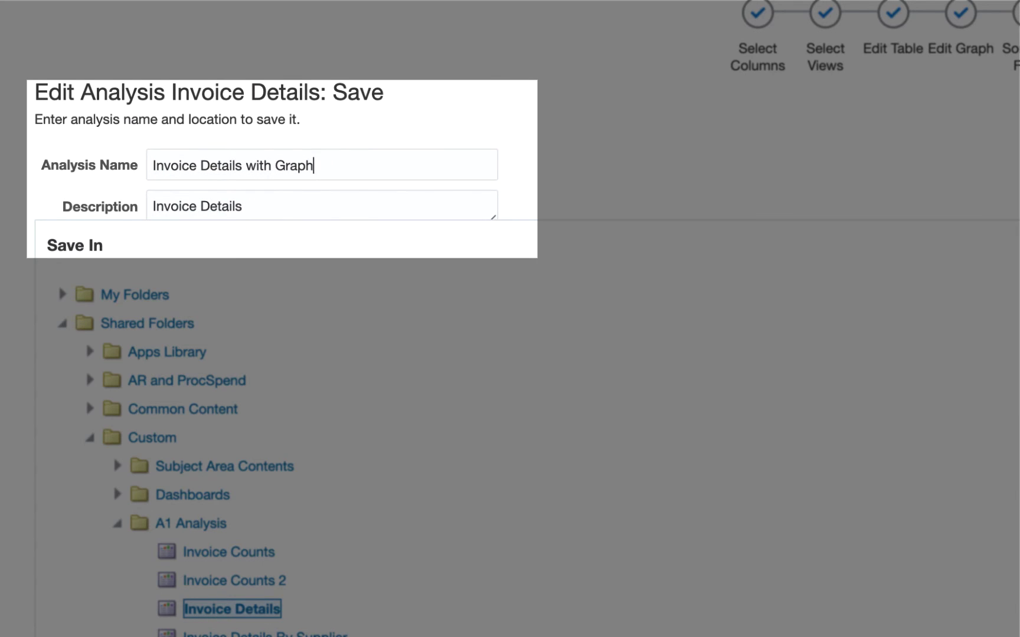
{"action": "key", "text": "Tab"}
{"action": "left_click", "coordinate": [264, 208]}
{"action": "type", "text": "with Graph"}
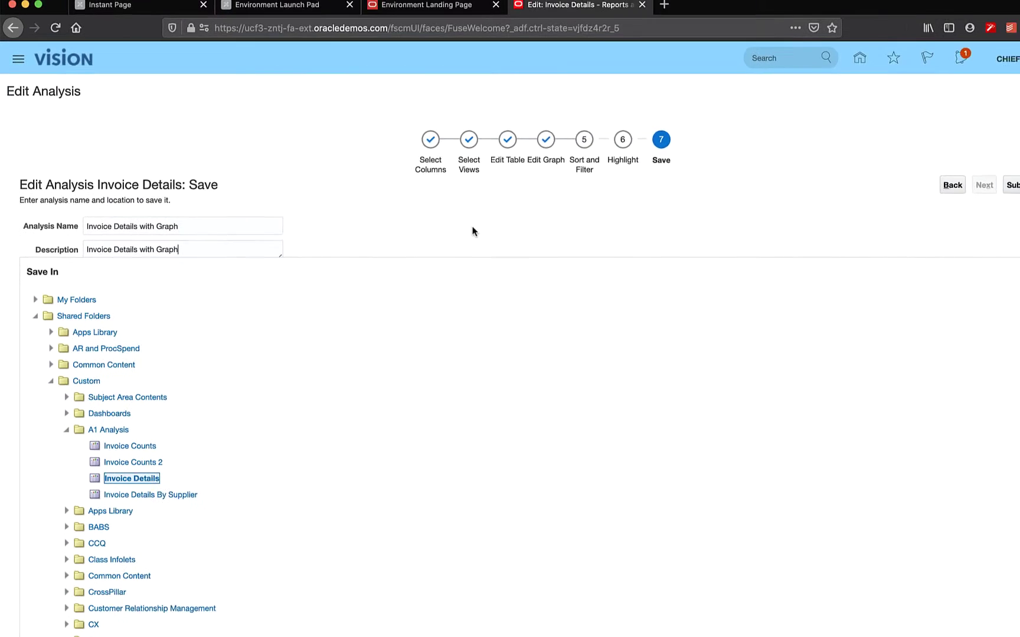
{"action": "left_click", "coordinate": [1016, 190]}
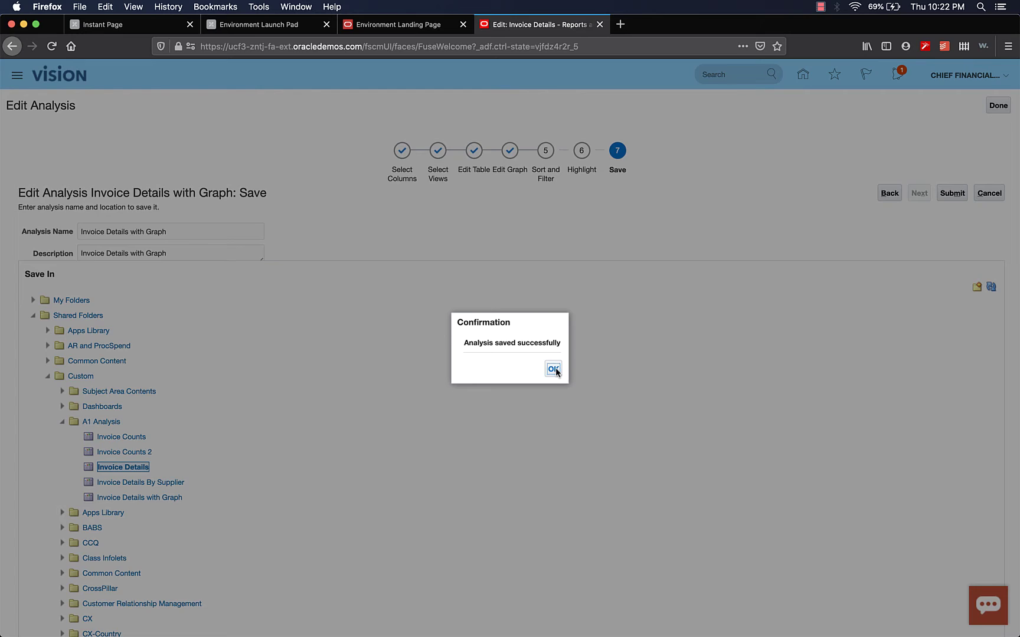
{"action": "left_click", "coordinate": [553, 370]}
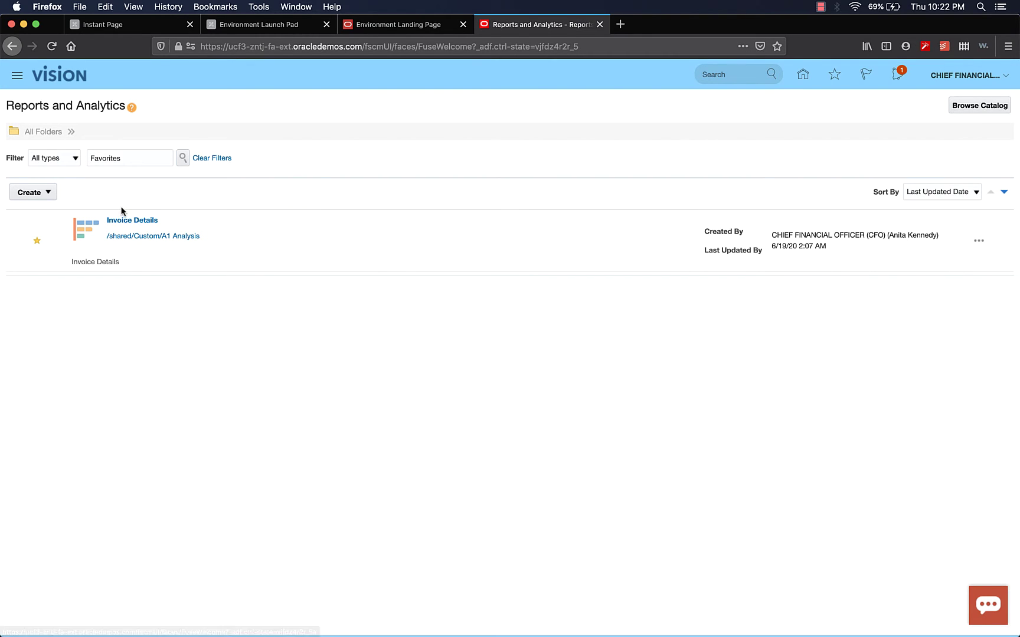
- Clear filters, go to Shared Folders > Custom > A1 Analysis, favourite Invoice Details with Graph, and open it
{"action": "left_click", "coordinate": [205, 158]}
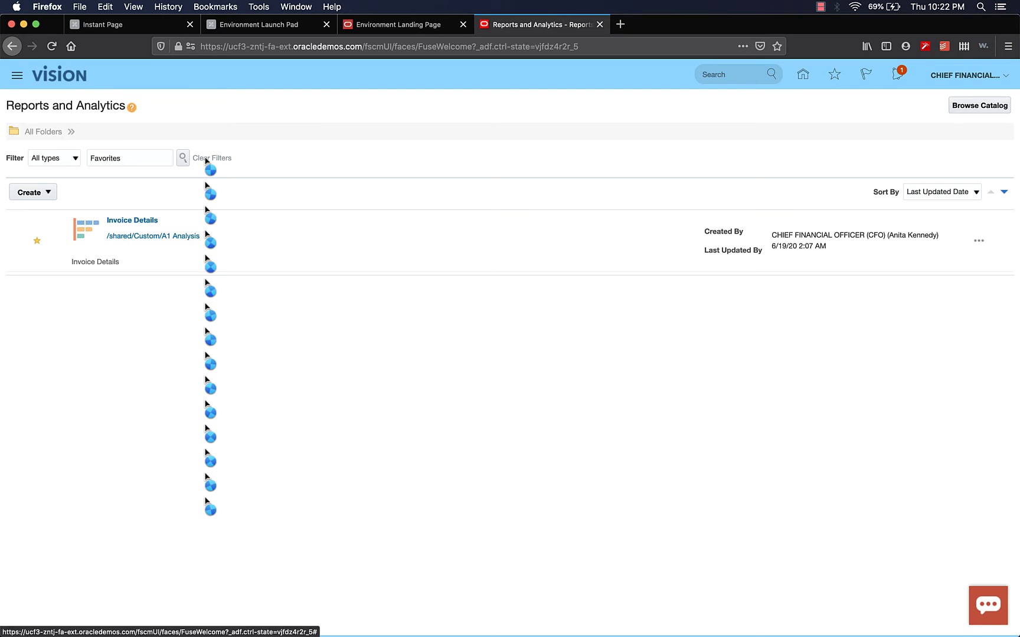
{"action": "left_click", "coordinate": [118, 247]}
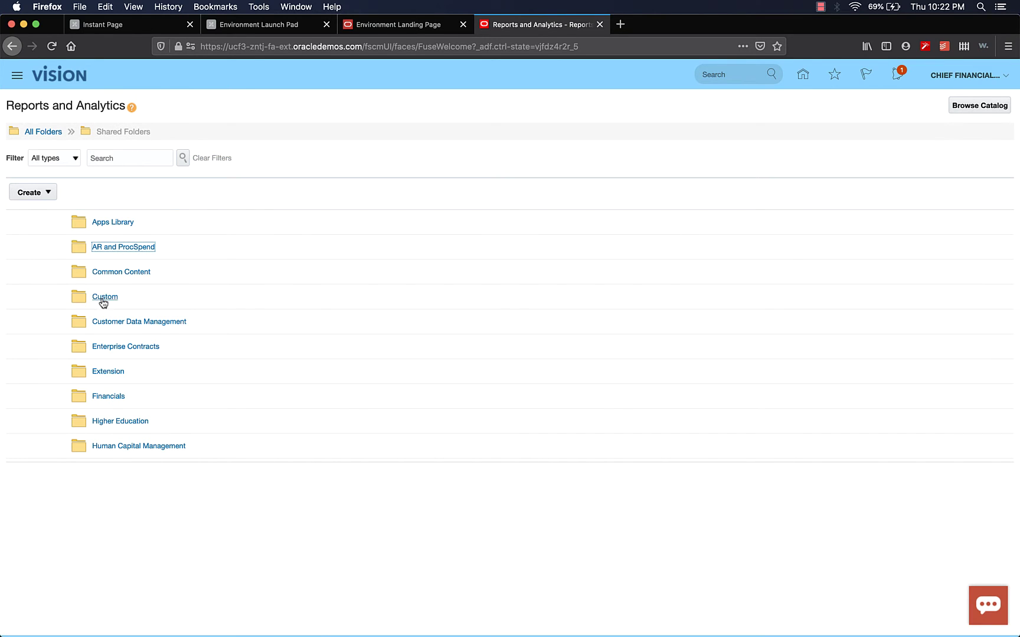
{"action": "left_click", "coordinate": [104, 297]}
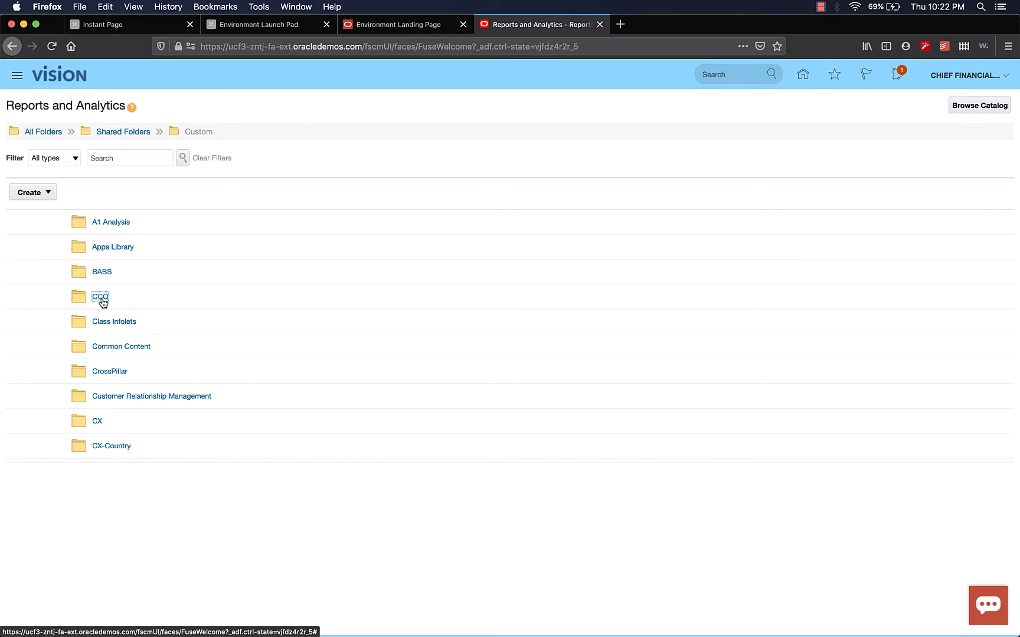
{"action": "left_click", "coordinate": [107, 223]}
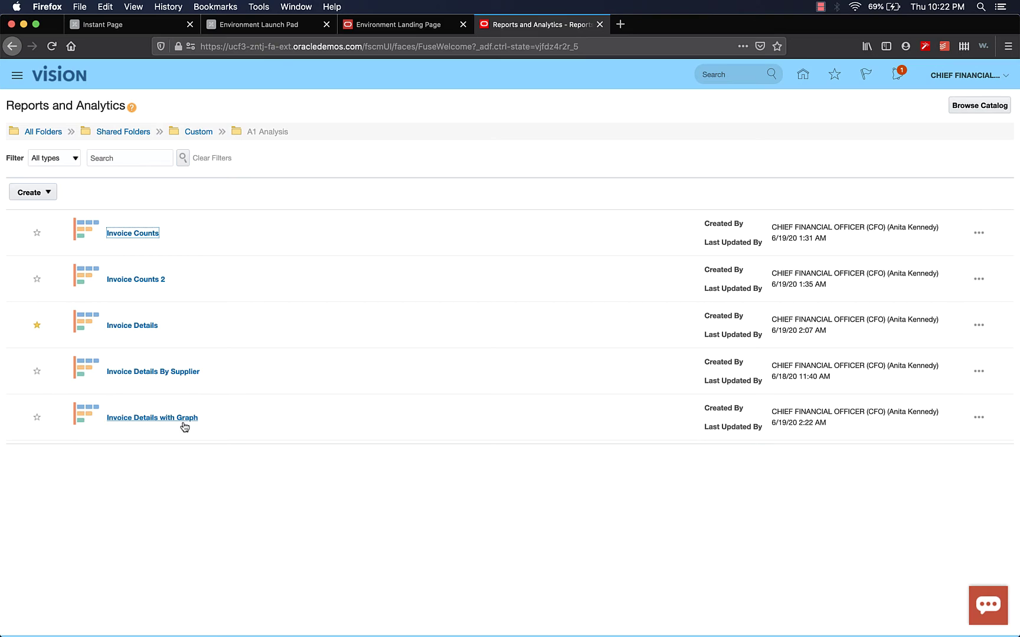
{"action": "left_click", "coordinate": [38, 417]}
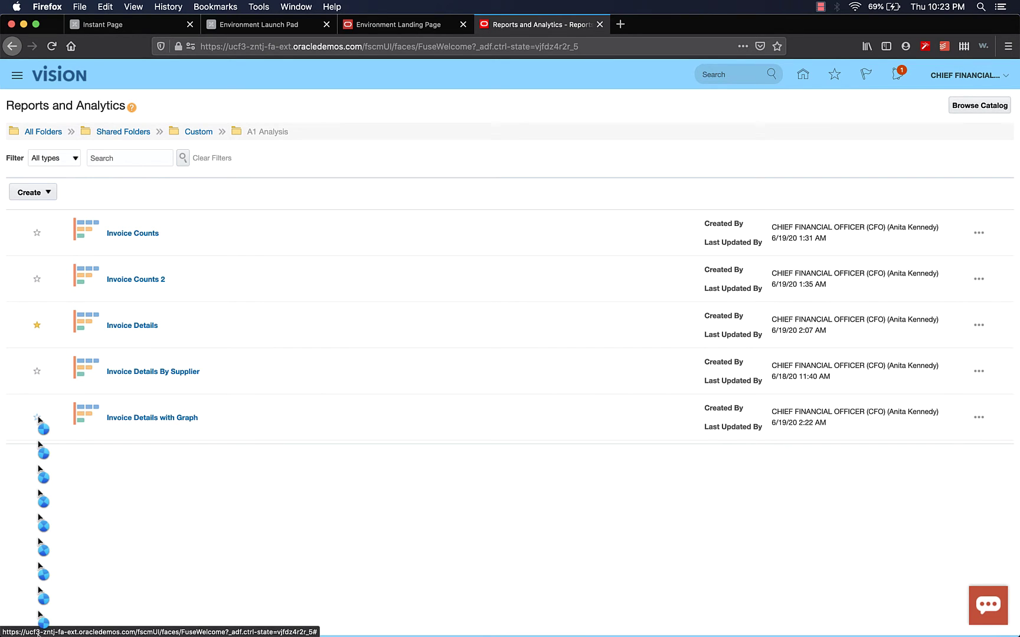
{"action": "left_click", "coordinate": [156, 419]}
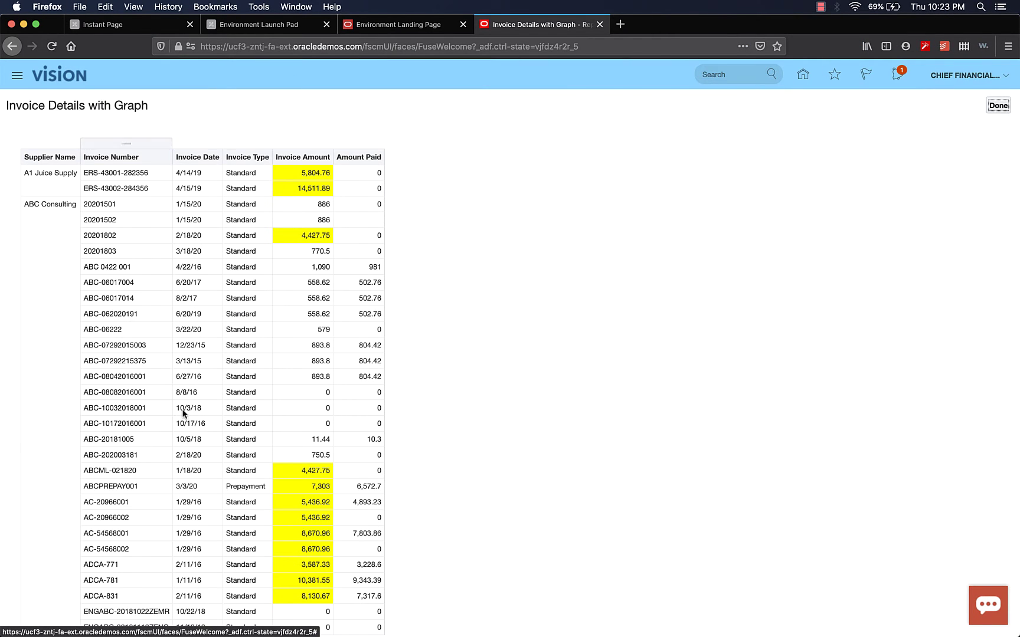
- Change the graph's Invoice Type prompt from Credit memo to Prepayment
{"action": "scroll", "coordinate": [236, 387], "scroll_direction": "down", "scroll_amount": 5}
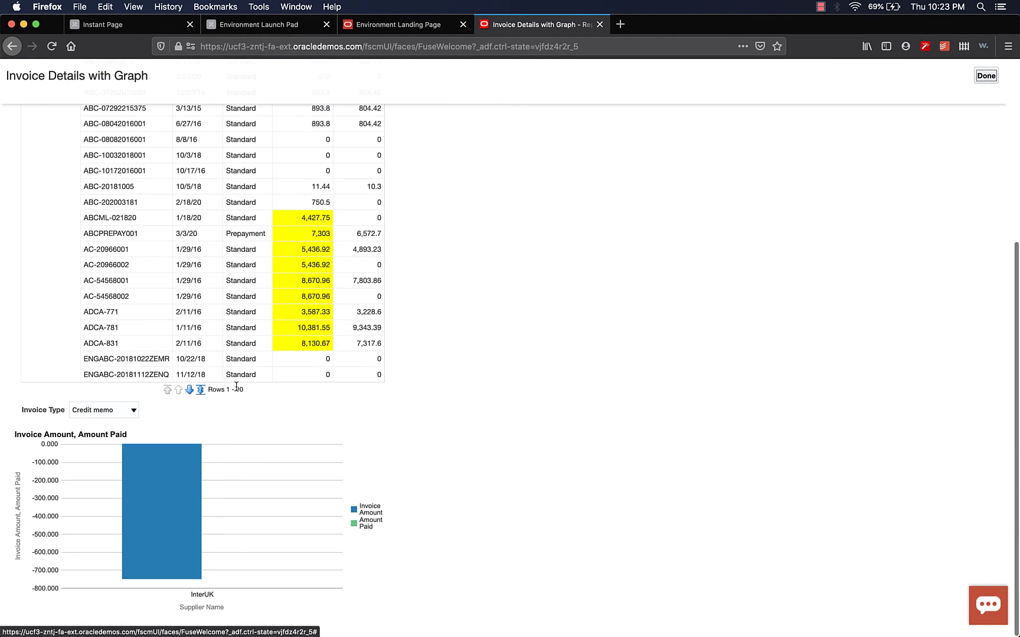
{"action": "left_click", "coordinate": [113, 413]}
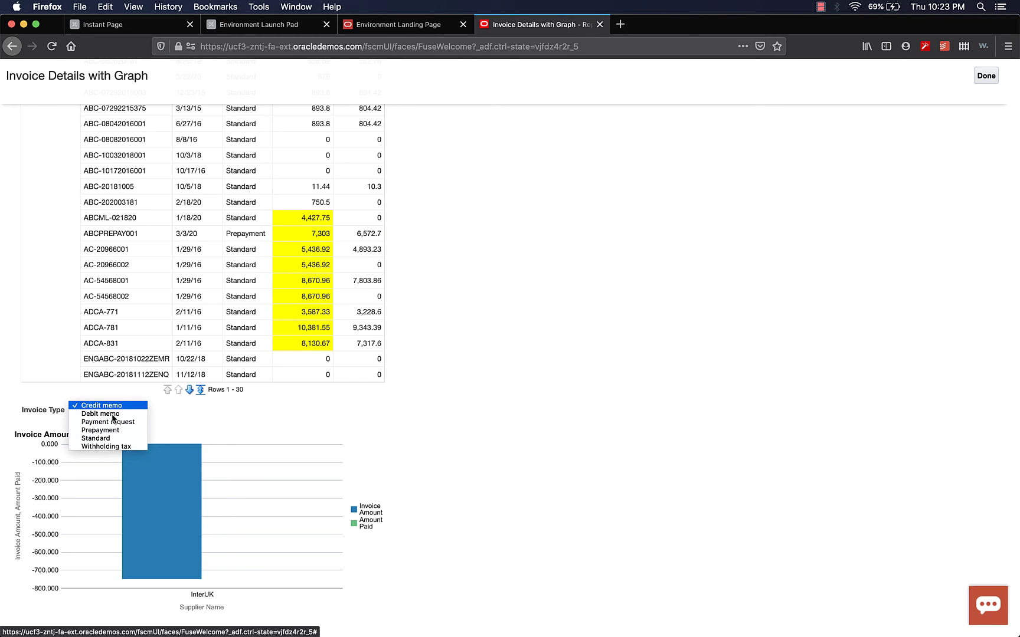
{"action": "left_click", "coordinate": [484, 437]}
{"action": "scroll", "coordinate": [484, 437], "scroll_direction": "up", "scroll_amount": 5}
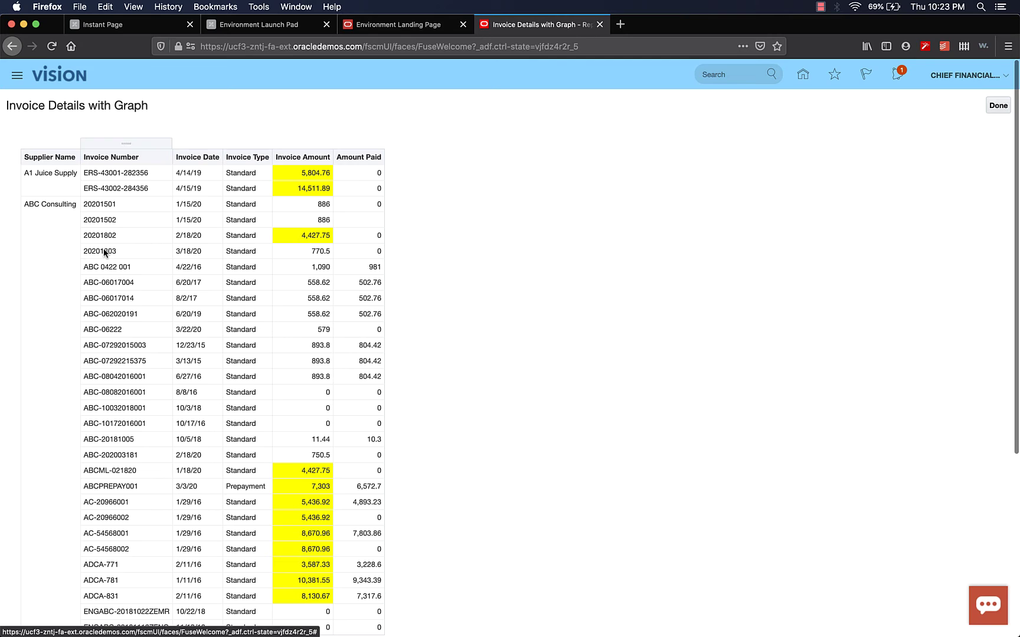
{"action": "scroll", "coordinate": [587, 470], "scroll_direction": "down", "scroll_amount": 5}
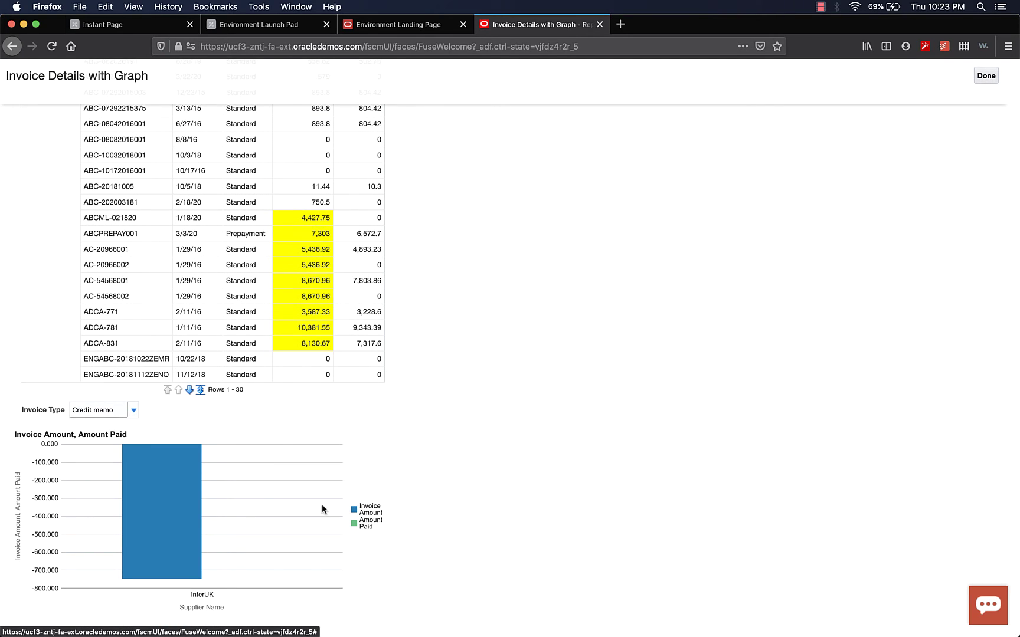
{"action": "left_click", "coordinate": [96, 412]}
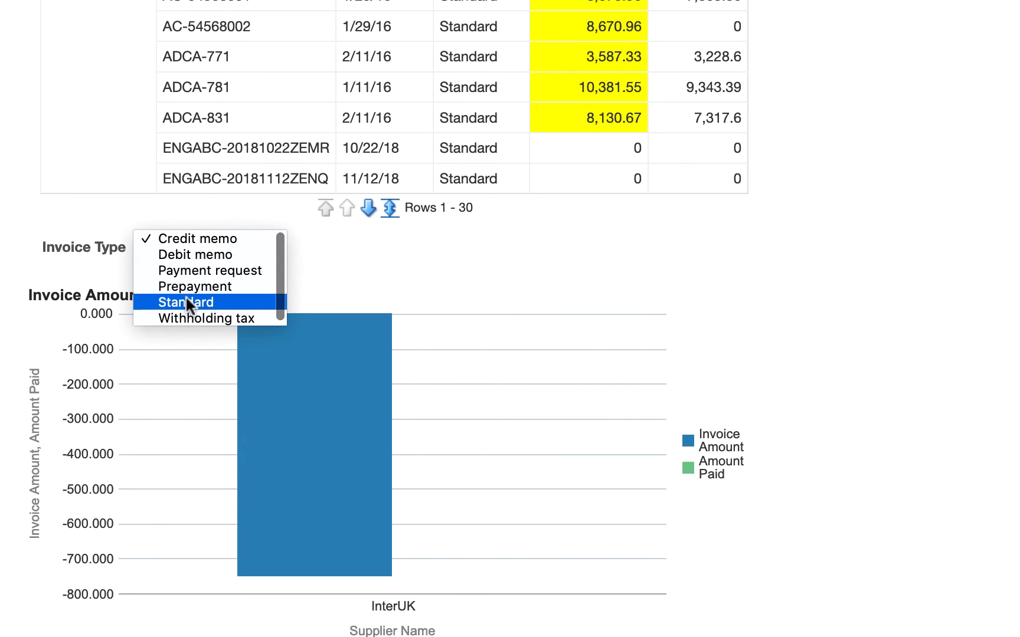
{"action": "left_click", "coordinate": [197, 287]}
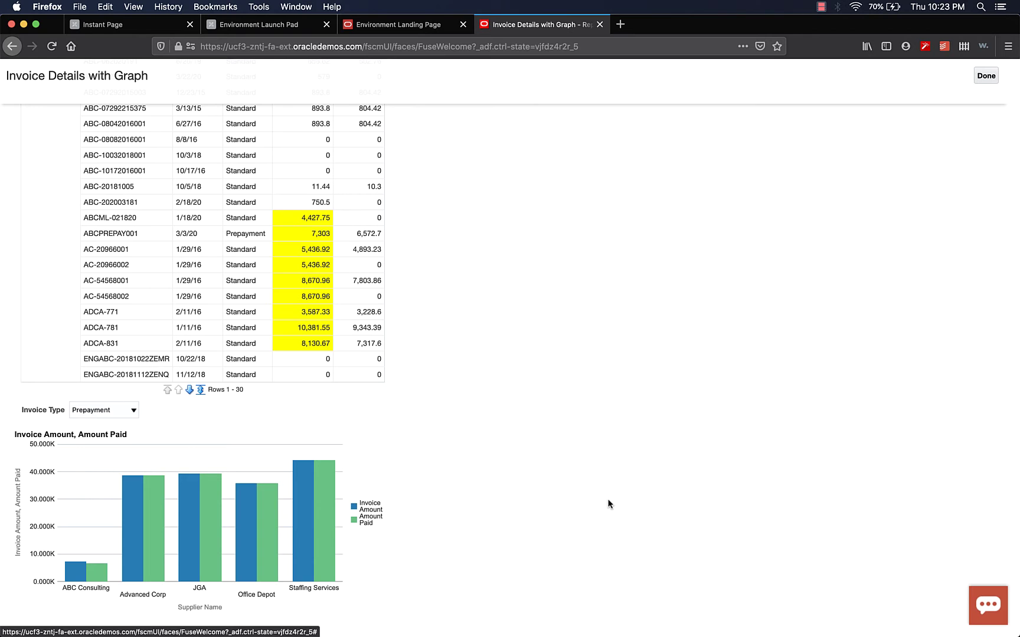
{"action": "scroll", "coordinate": [608, 504], "scroll_direction": "up", "scroll_amount": 5}
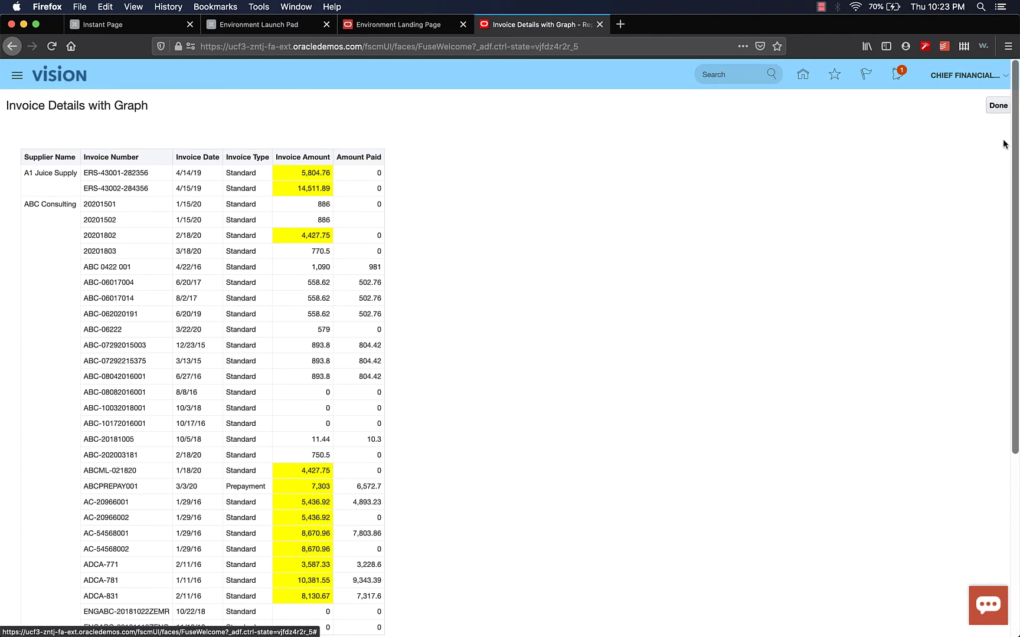
- Close the report and reopen Invoice Details with Graph for editing
{"action": "left_click", "coordinate": [998, 107]}
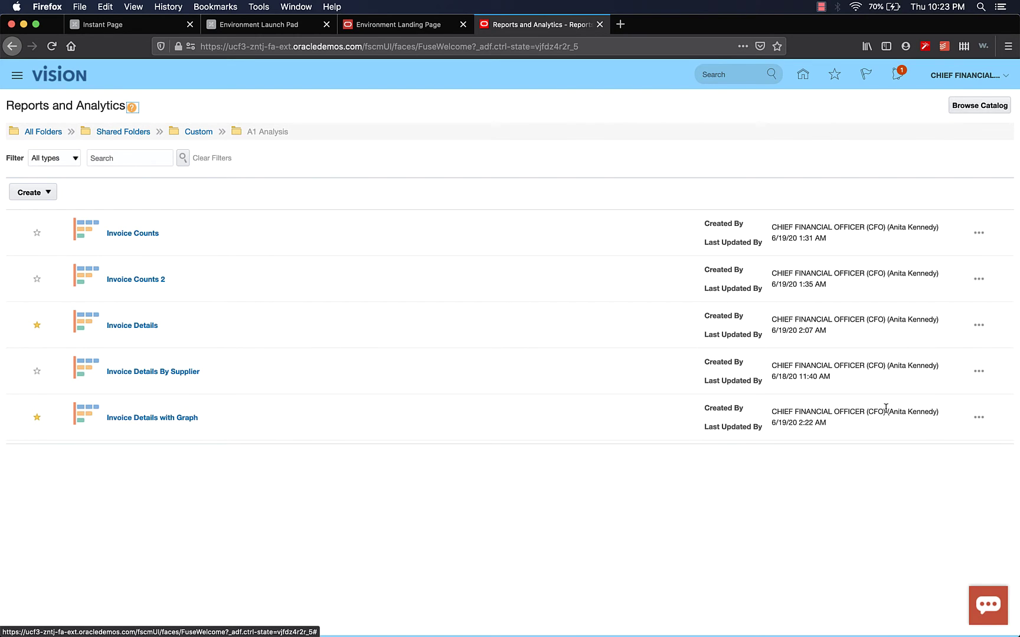
{"action": "left_click", "coordinate": [979, 421]}
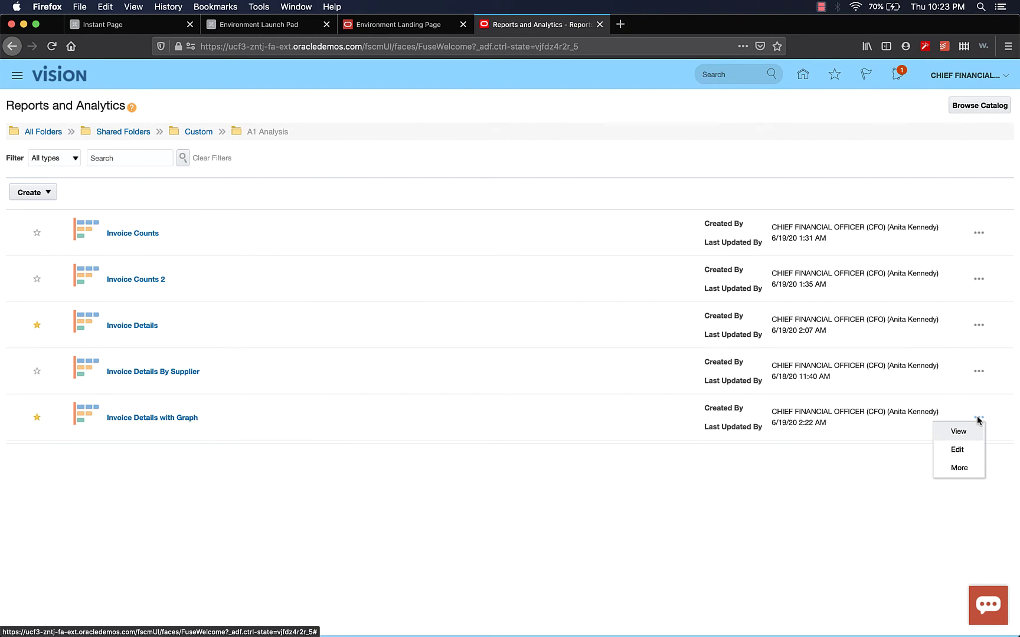
{"action": "left_click", "coordinate": [955, 448]}
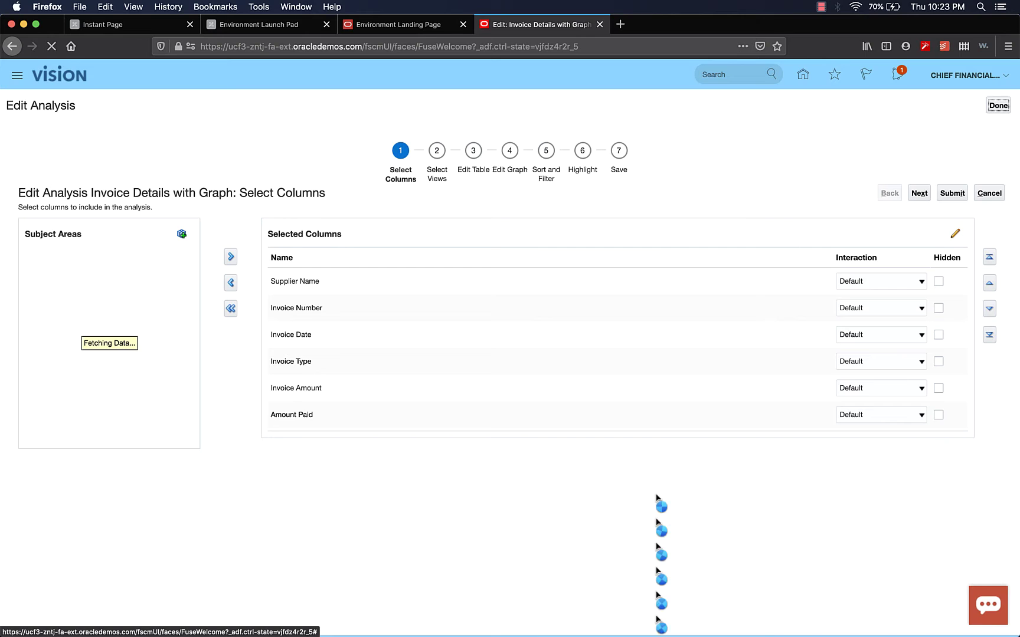
- In Select Views, turn on Preview and set the layout to Table to left of Graph
{"action": "left_click", "coordinate": [436, 152]}
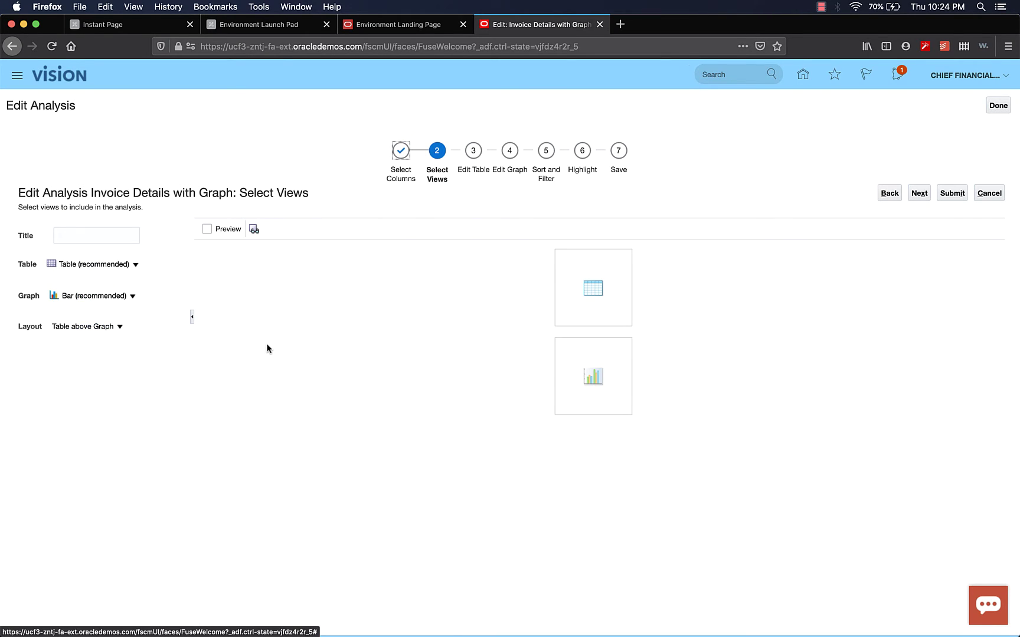
{"action": "left_click", "coordinate": [209, 230]}
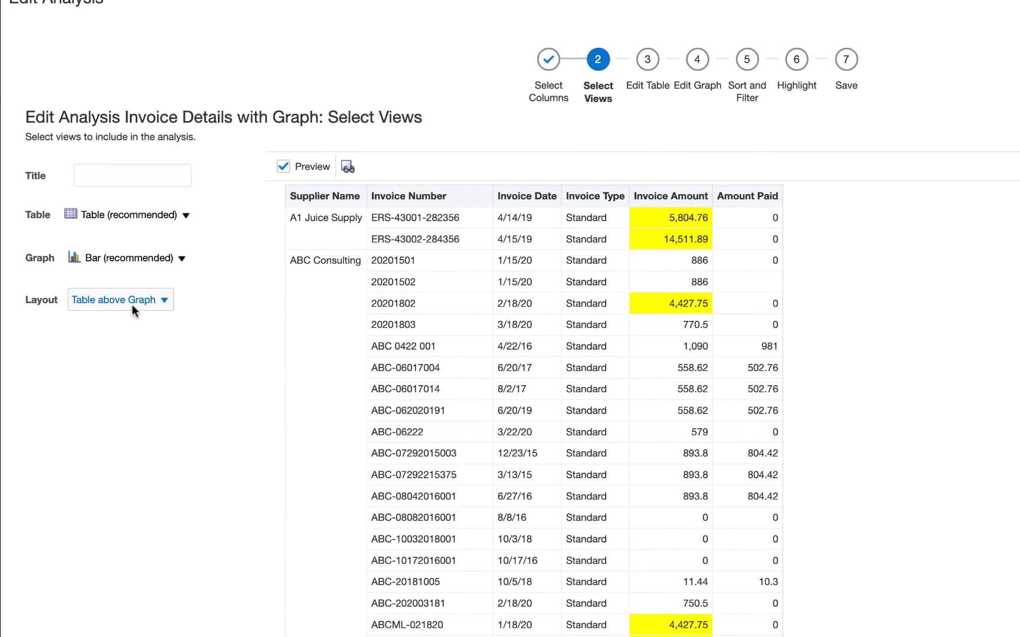
{"action": "left_click", "coordinate": [132, 304]}
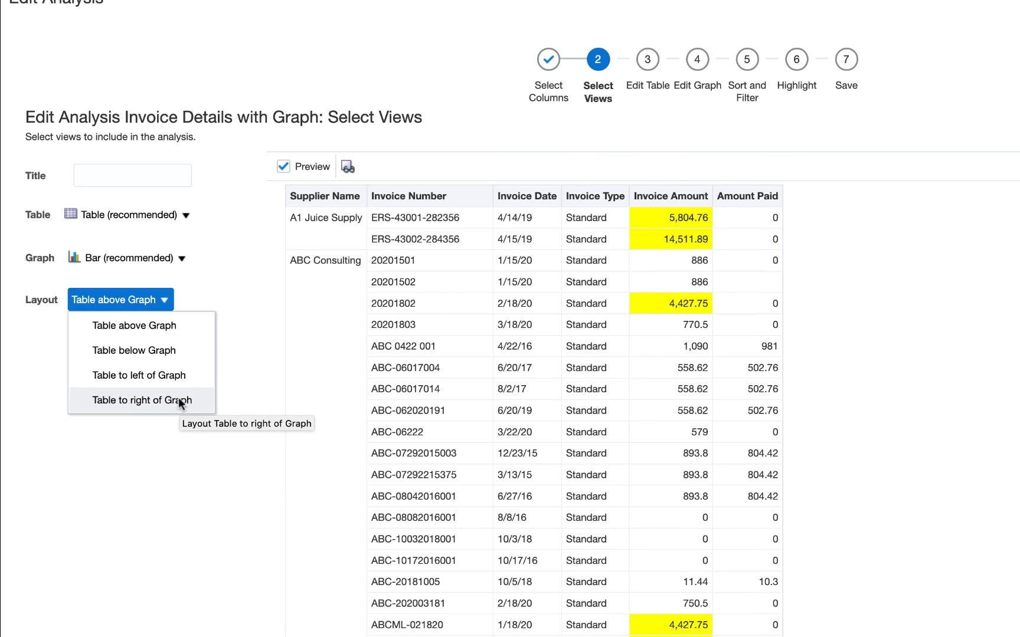
{"action": "left_click", "coordinate": [168, 380]}
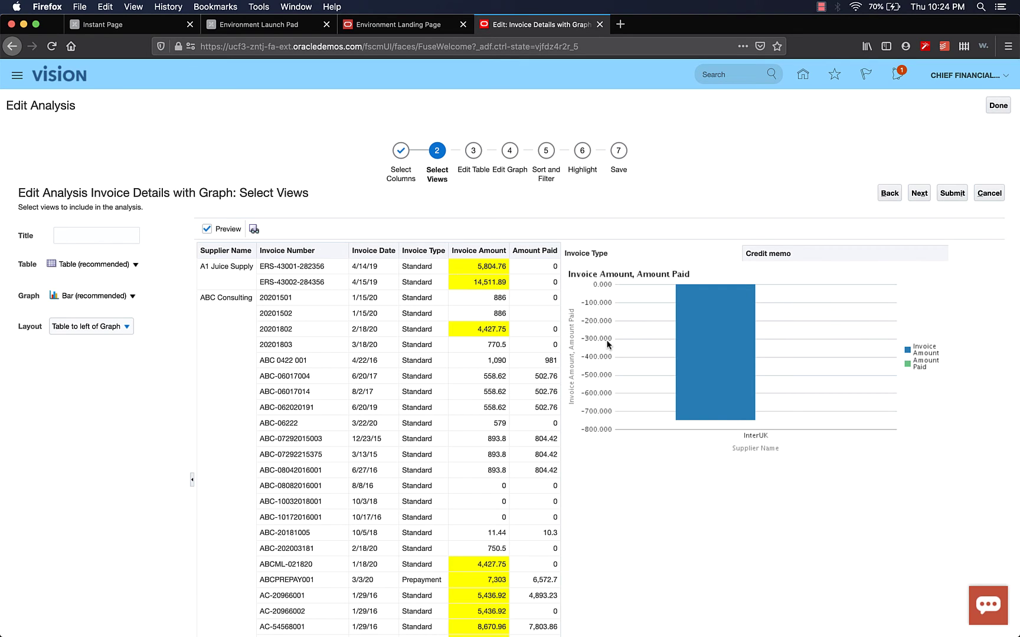
- In Edit Table, move the Invoice Type column to Prompt For
{"action": "left_click", "coordinate": [478, 152]}
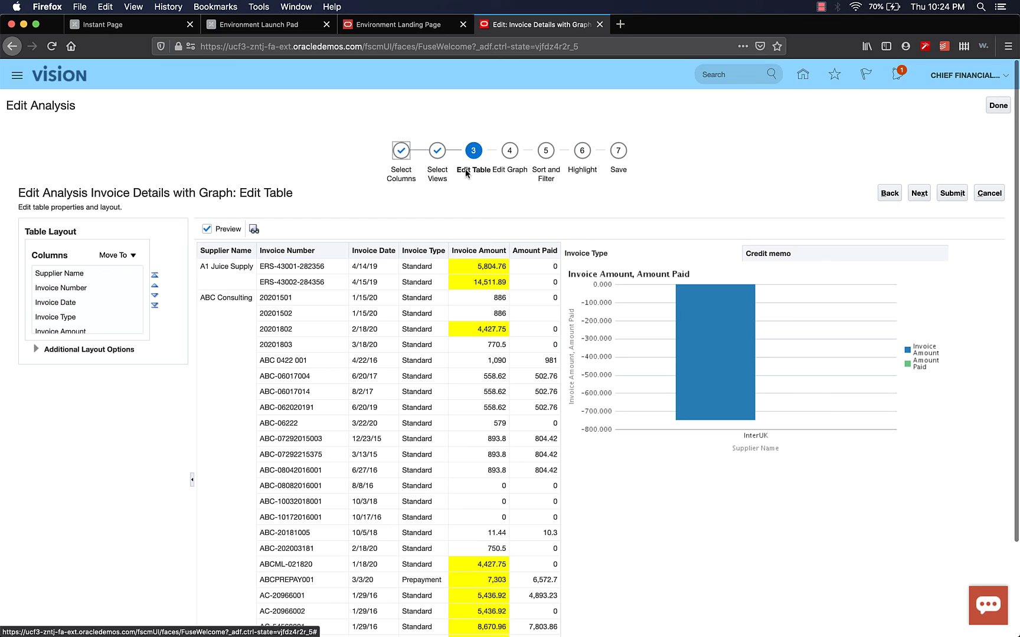
{"action": "left_click", "coordinate": [86, 302]}
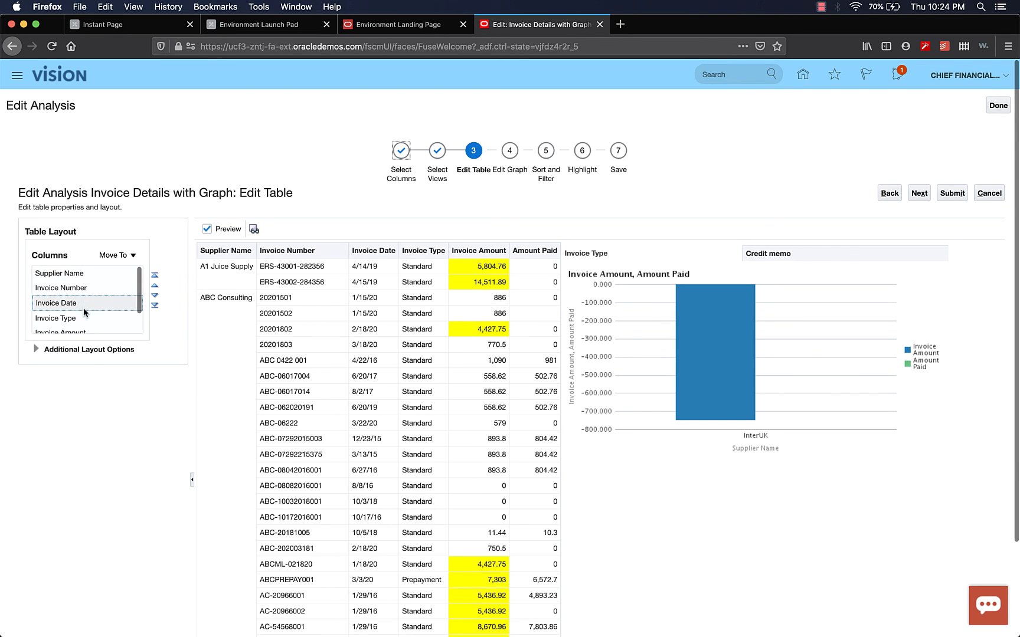
{"action": "left_click", "coordinate": [140, 289]}
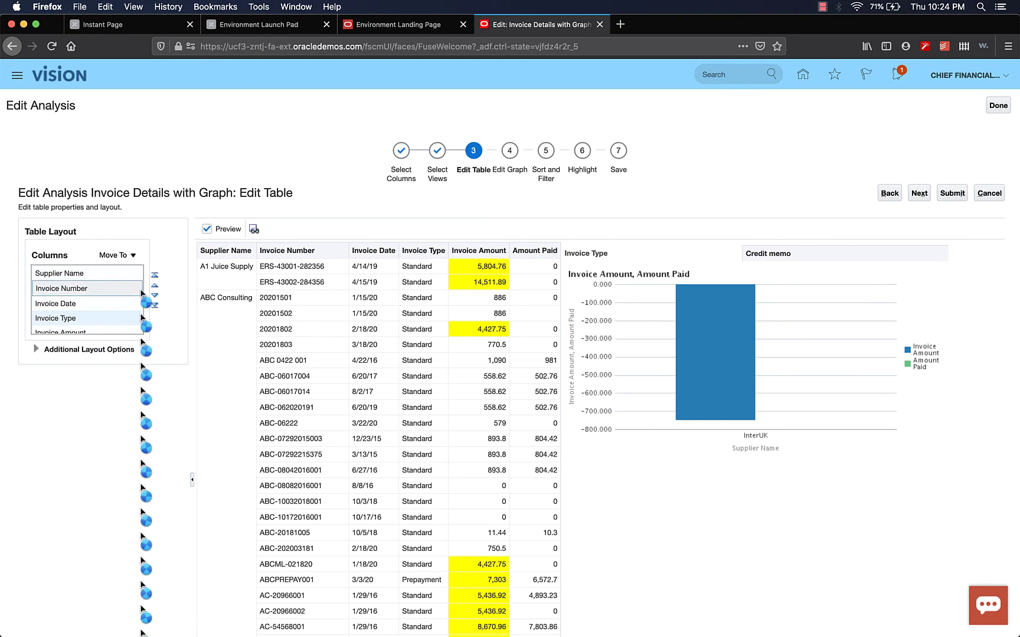
{"action": "left_click", "coordinate": [127, 258]}
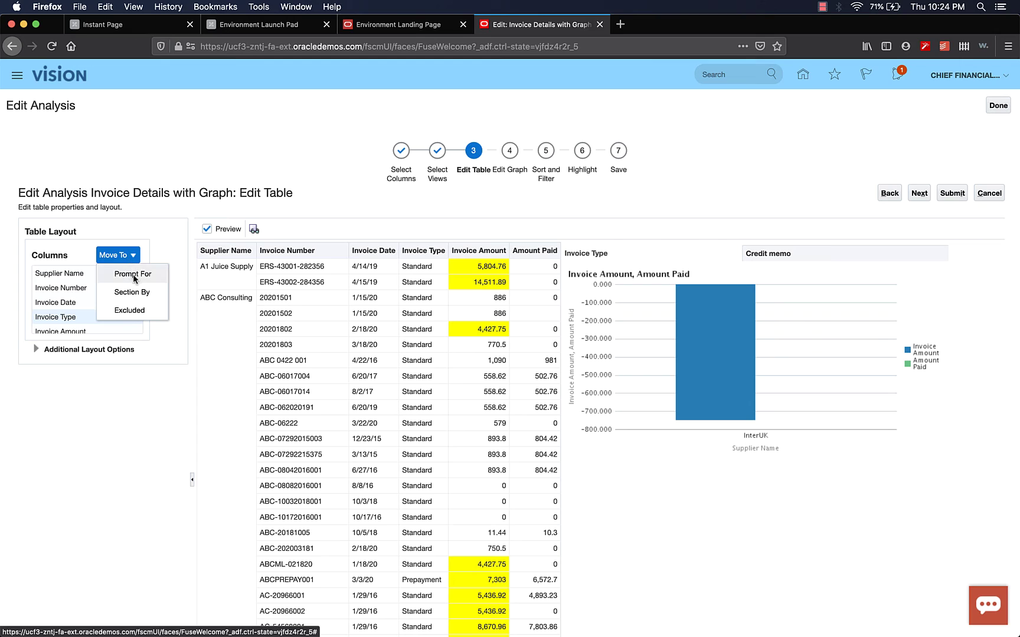
{"action": "left_click", "coordinate": [133, 275]}
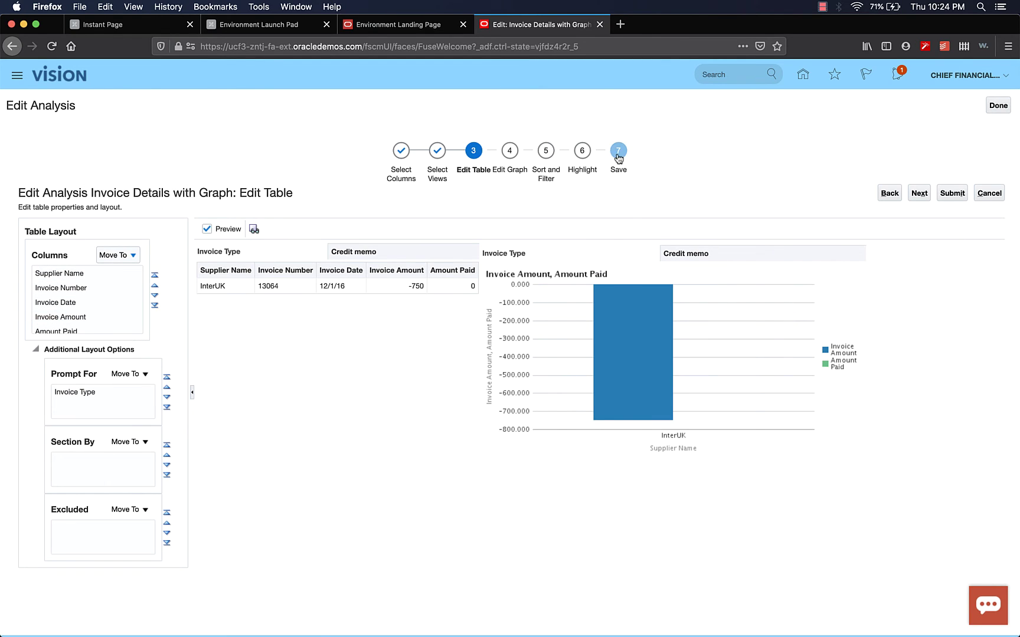
- Save and overwrite the existing Invoice Details with Graph analysis
{"action": "left_click", "coordinate": [952, 193]}
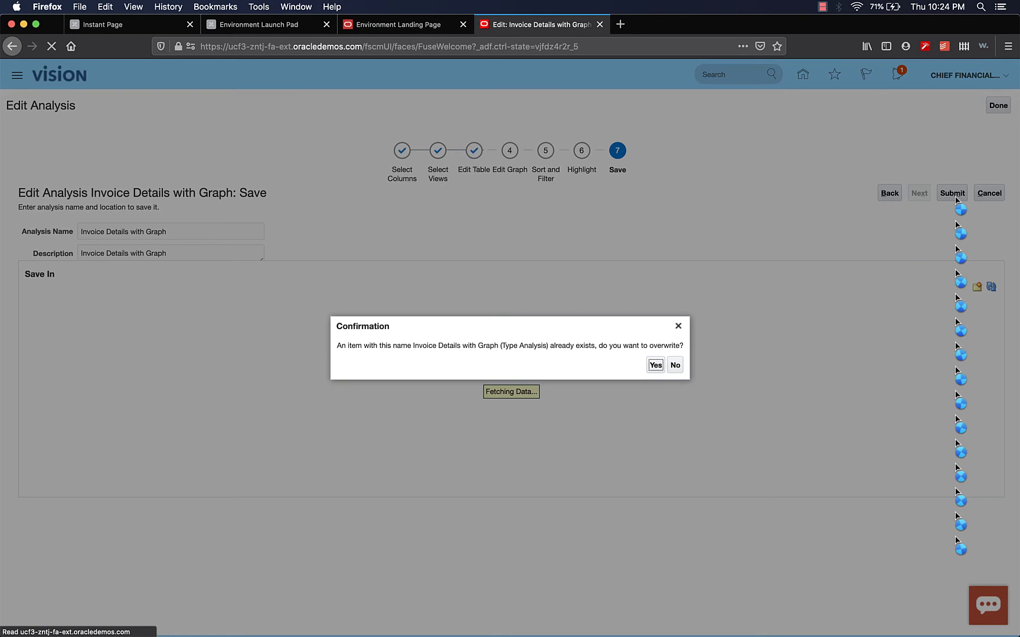
{"action": "left_click", "coordinate": [656, 366]}
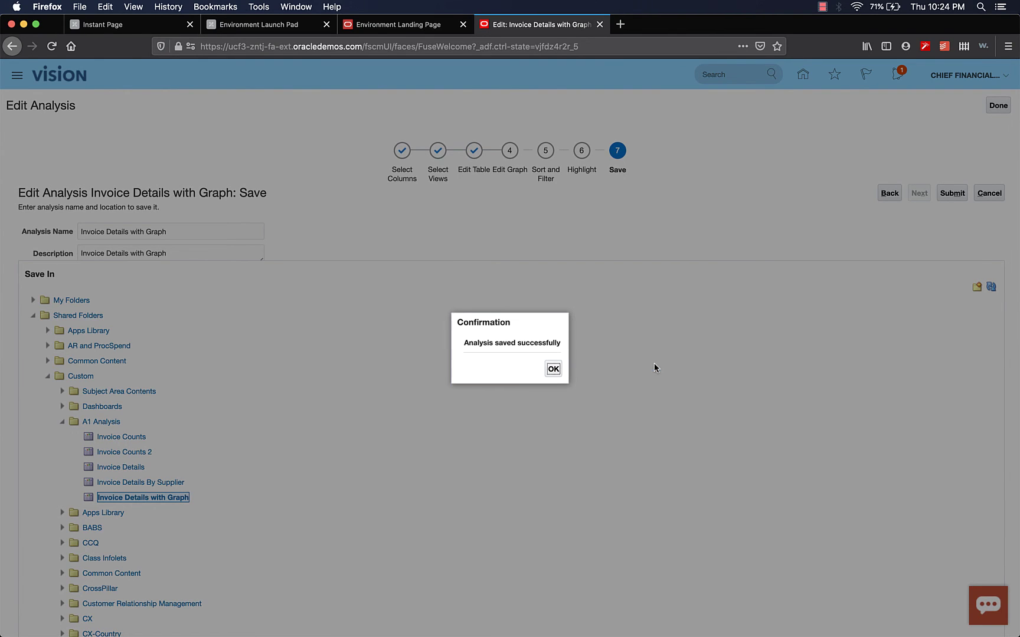
{"action": "left_click", "coordinate": [553, 370]}
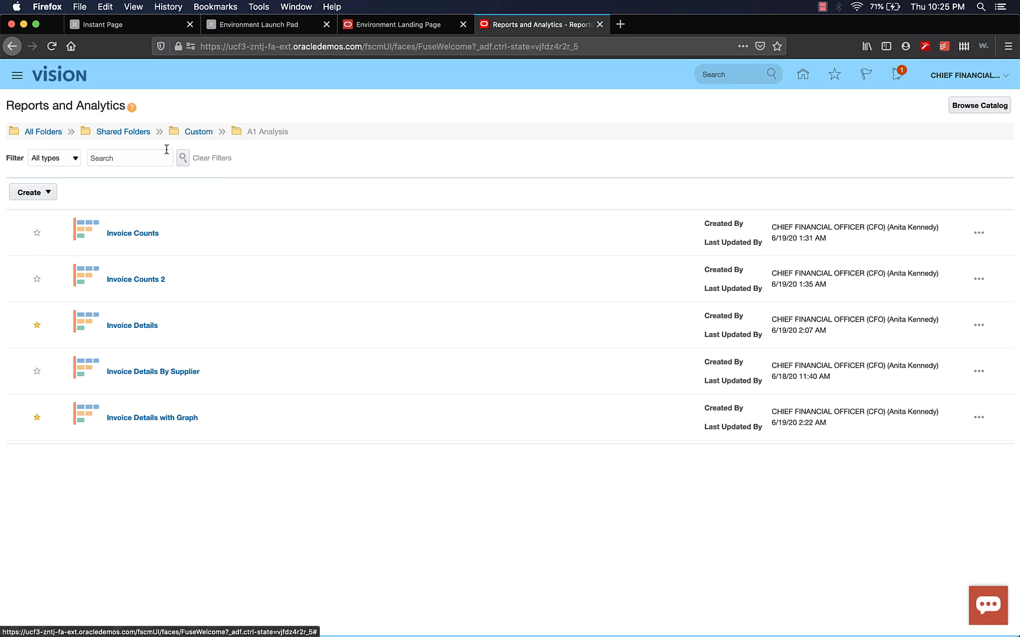
- Filter analyses to Favorites, dismiss the error, and reopen Reports and Analytics from Home
{"action": "left_click", "coordinate": [138, 158]}
{"action": "type", "text": "Fac"}
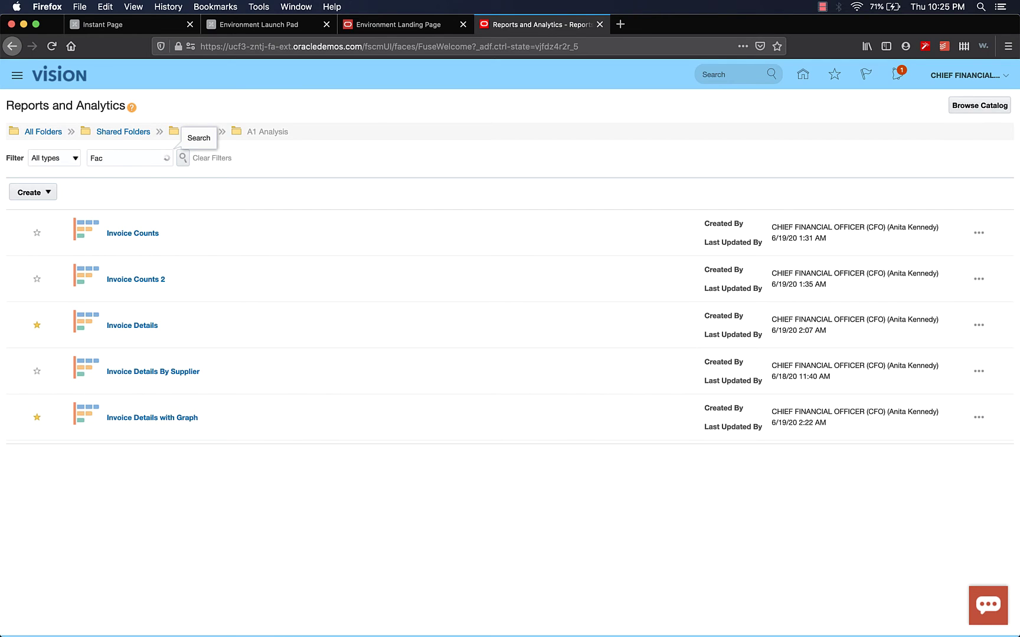
{"action": "left_click", "coordinate": [109, 200]}
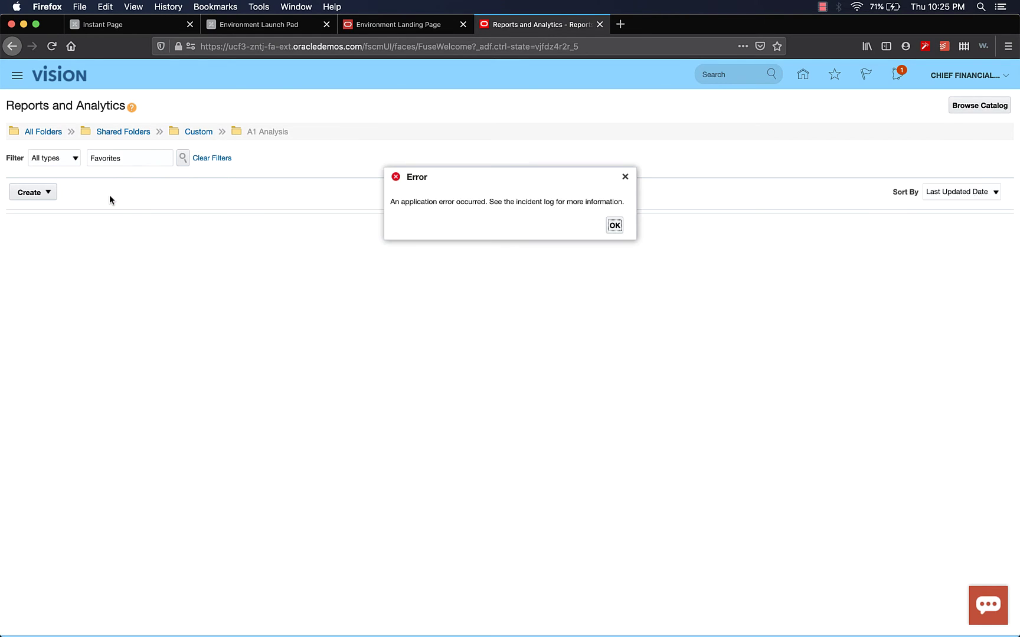
{"action": "left_click", "coordinate": [614, 225]}
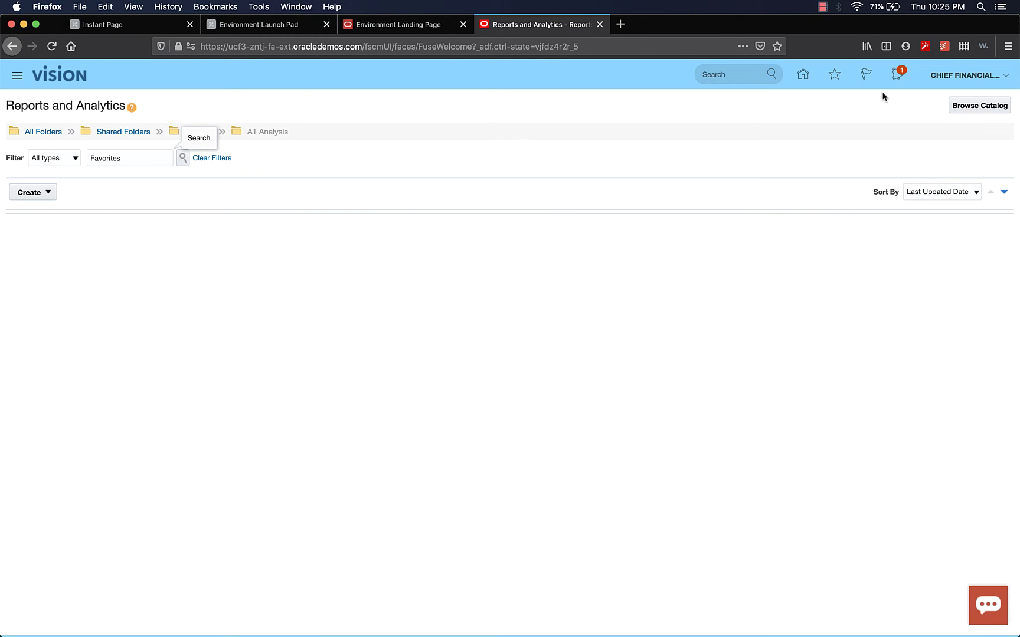
{"action": "left_click", "coordinate": [809, 80]}
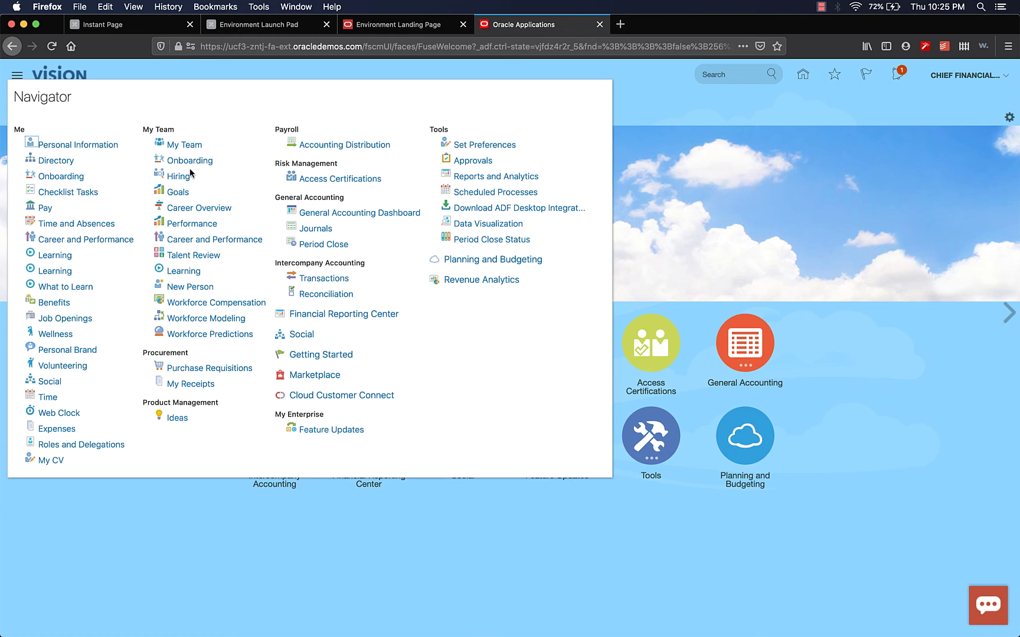
{"action": "left_click", "coordinate": [488, 177]}
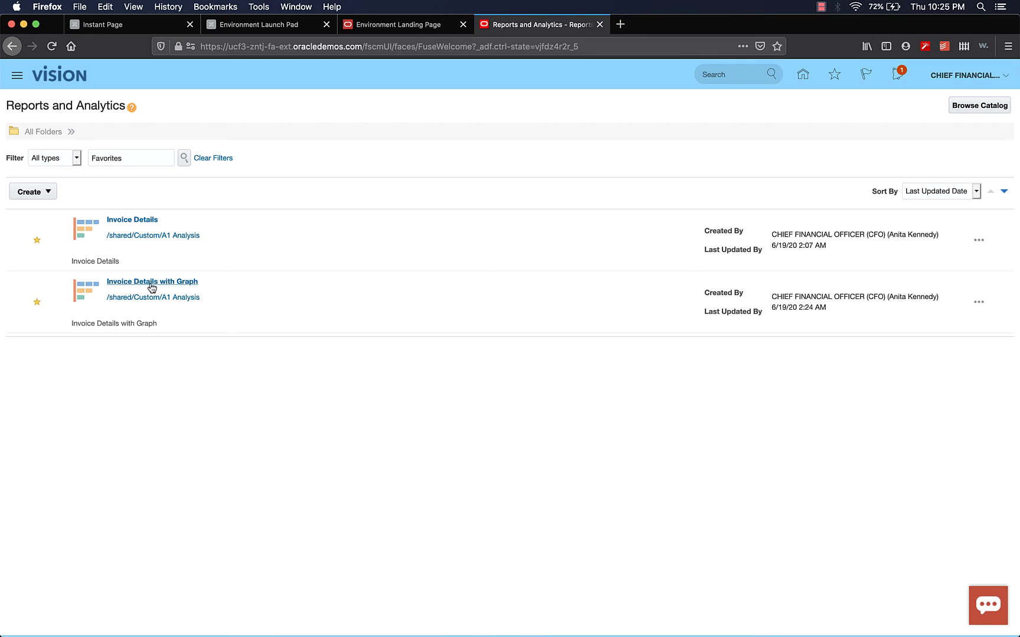
- Open Invoice Details with Graph and set both table and graph Invoice Type prompts to Prepayment
{"action": "left_click", "coordinate": [165, 284]}
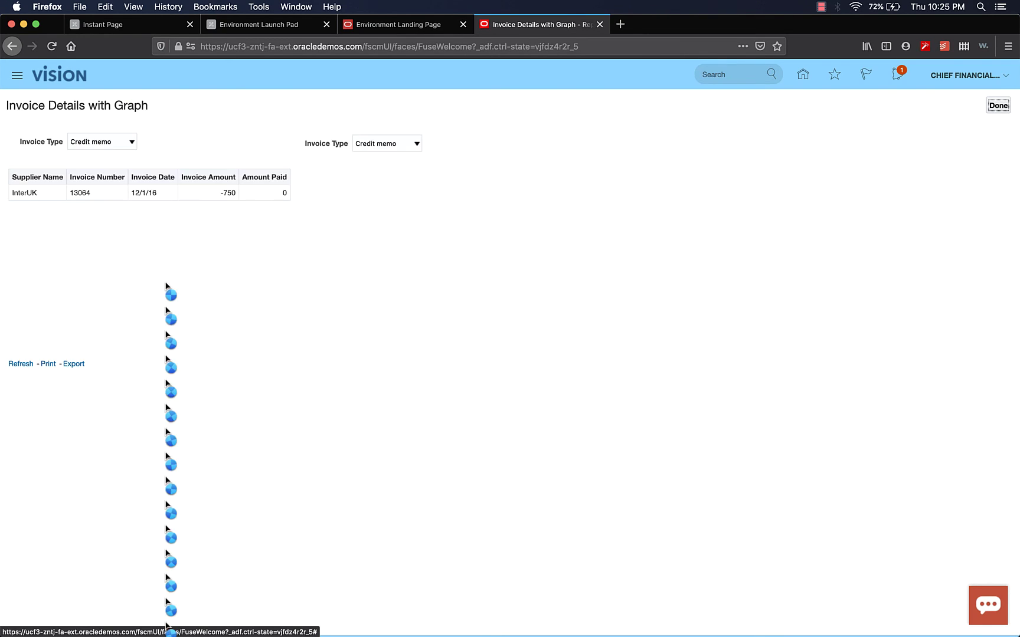
{"action": "left_click", "coordinate": [121, 141]}
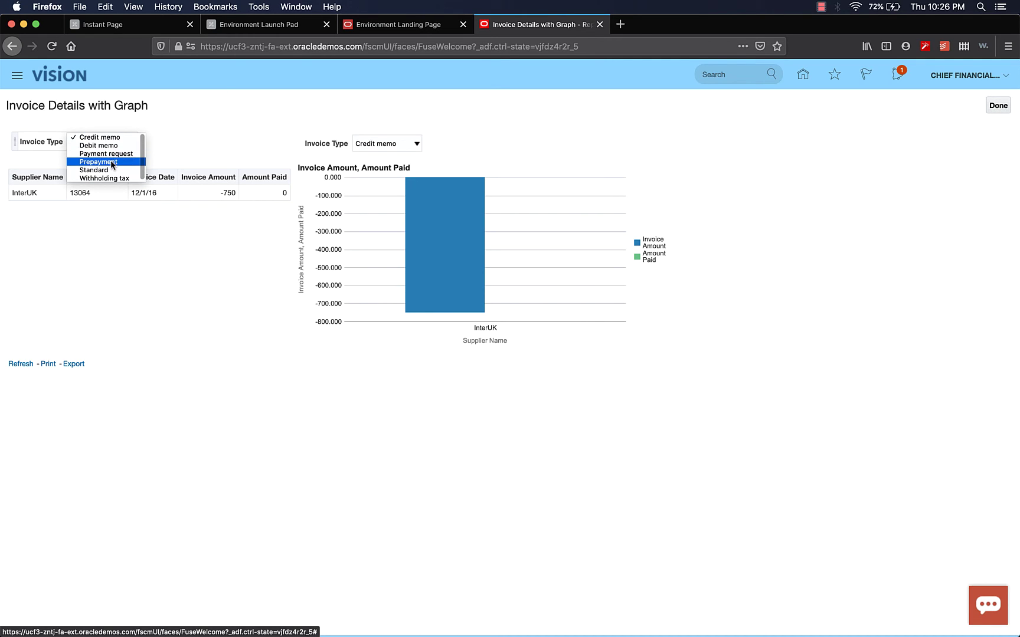
{"action": "left_click", "coordinate": [111, 163]}
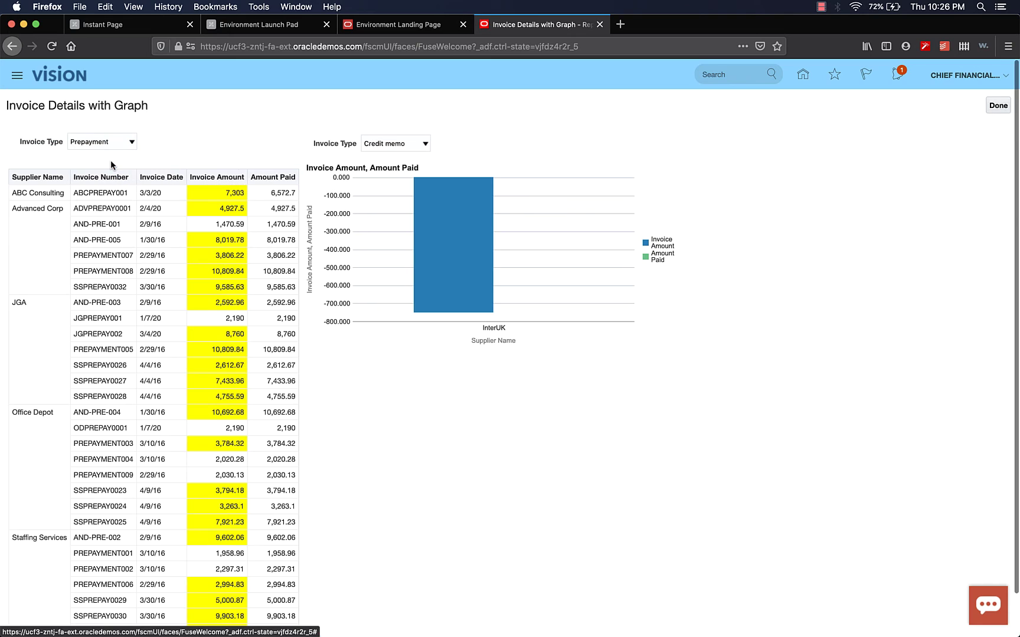
{"action": "left_click", "coordinate": [402, 145]}
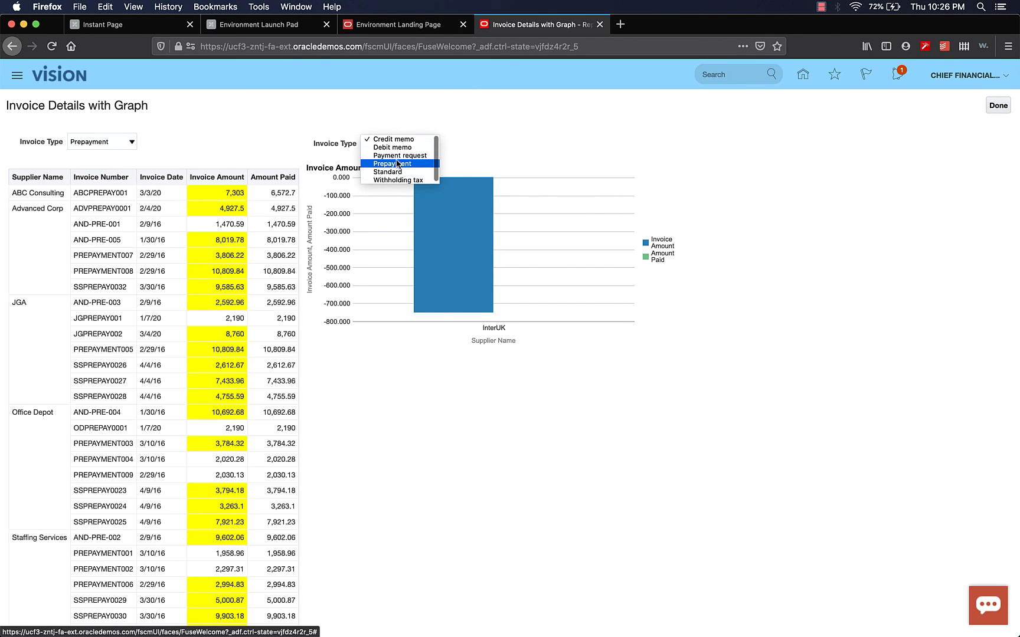
{"action": "left_click", "coordinate": [397, 165]}
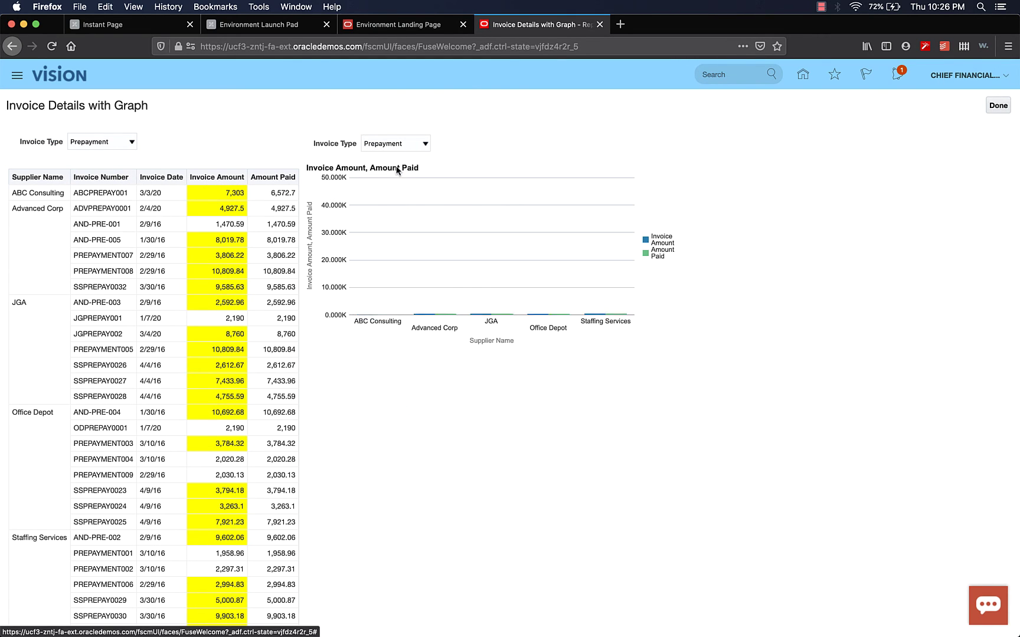
{"action": "scroll", "coordinate": [385, 408], "scroll_direction": "down", "scroll_amount": 1}
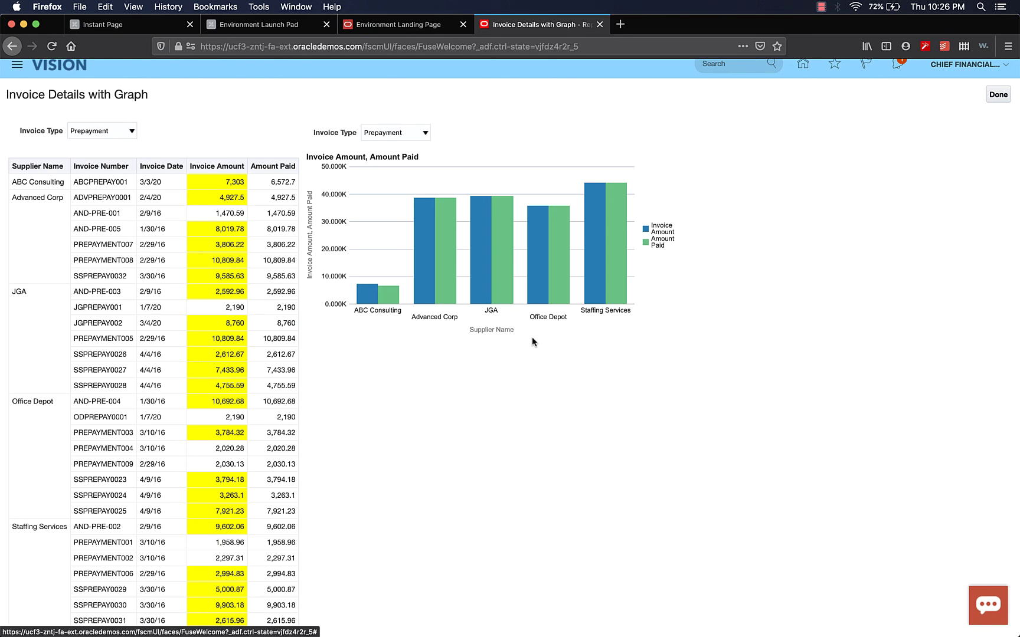
{"action": "scroll", "coordinate": [532, 339], "scroll_direction": "down", "scroll_amount": 2}
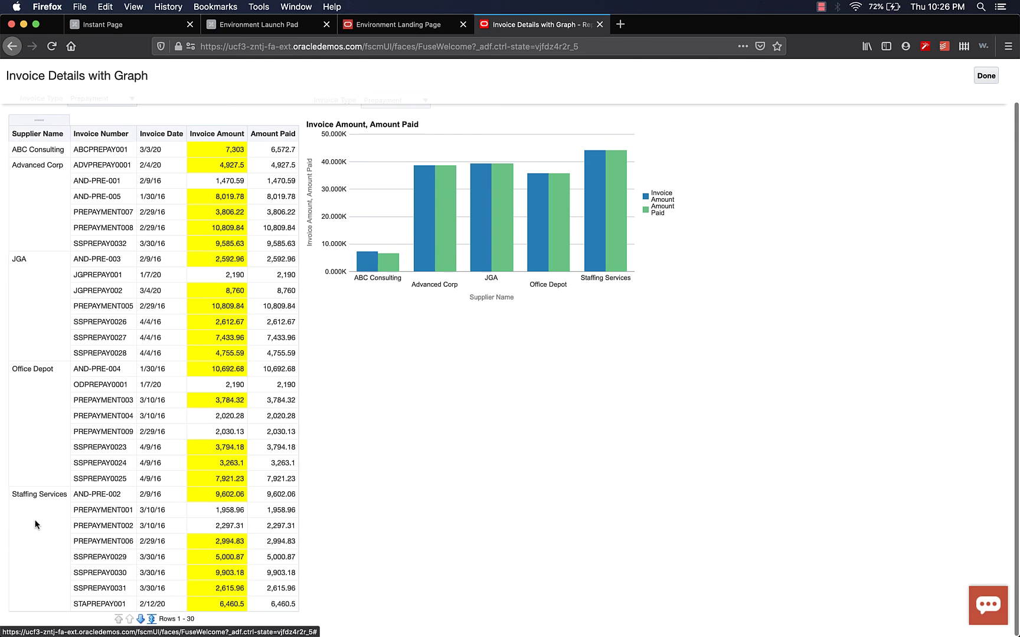
{"action": "scroll", "coordinate": [36, 525], "scroll_direction": "up", "scroll_amount": 3}
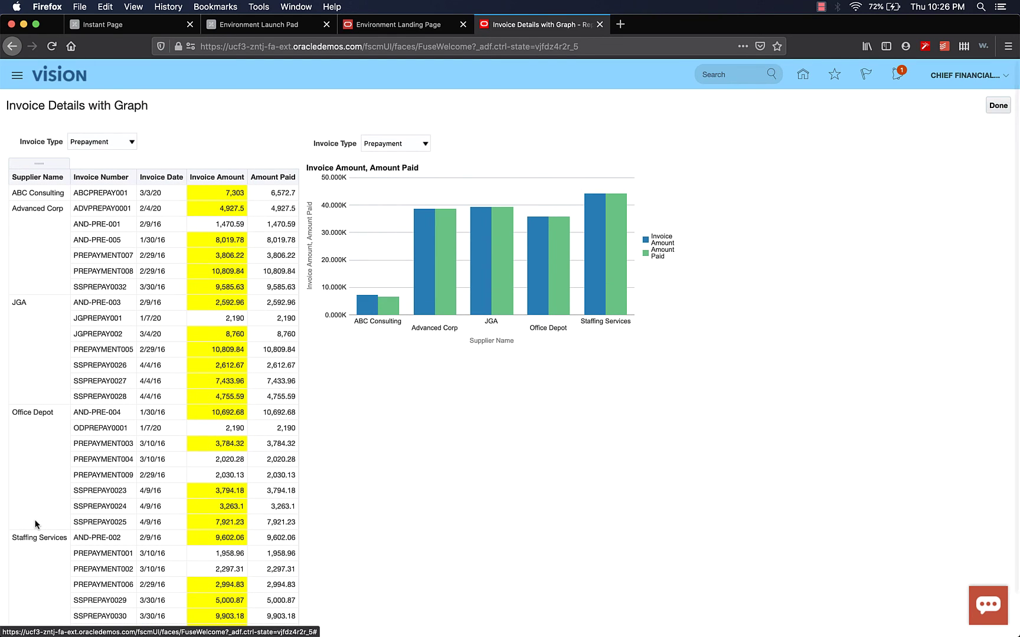